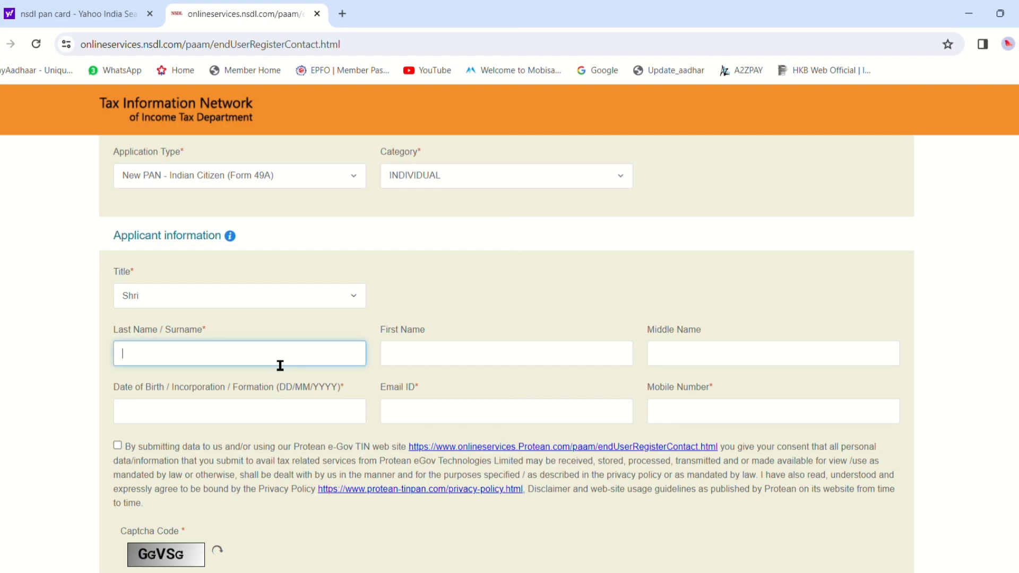
Start filling in the applicant's first name on the new Form 49A registration.
click(428, 362)
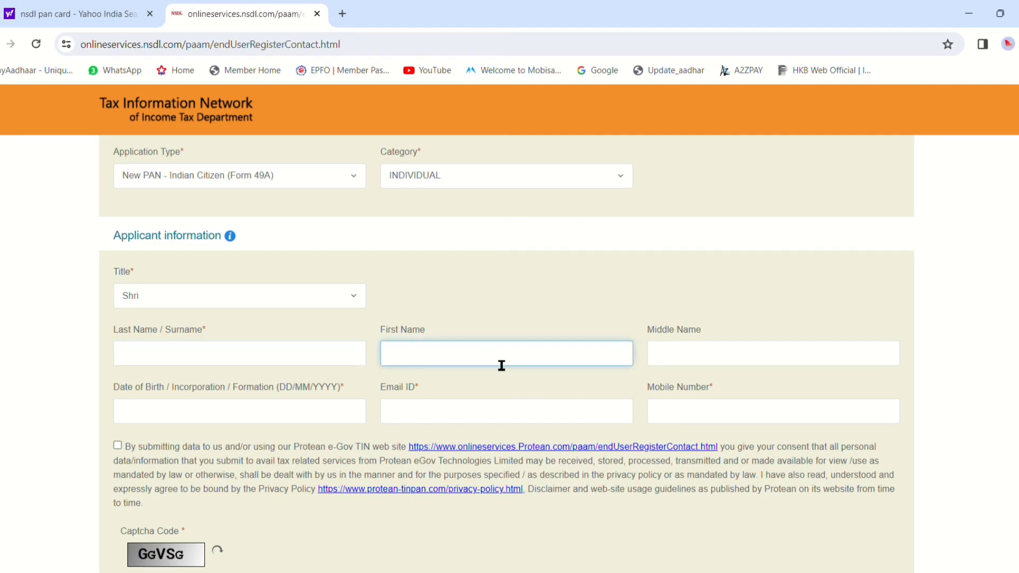
Fill in the applicant's middle name, date of birth, e-mail address and mobile number.
click(739, 366)
click(306, 420)
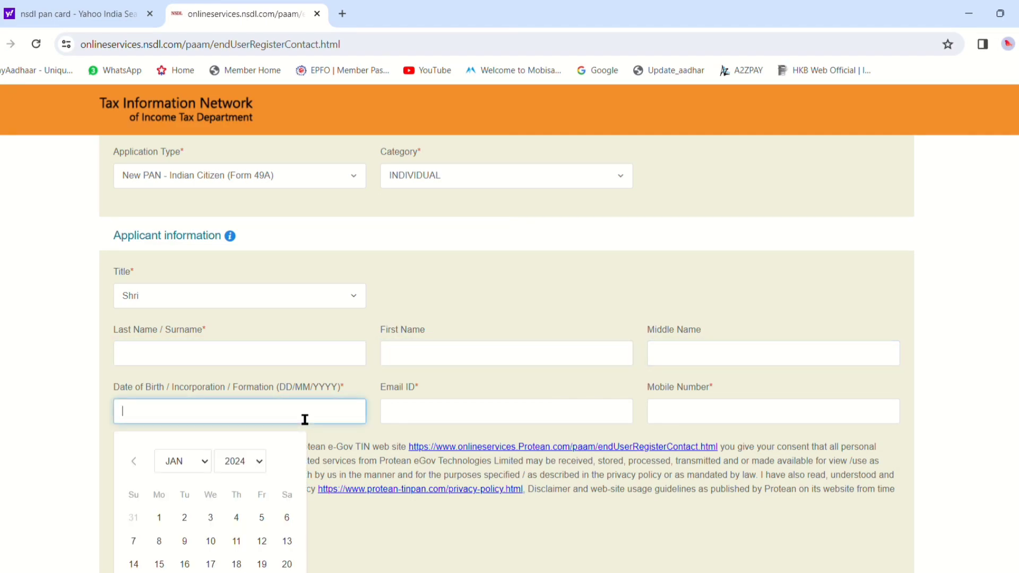
click(457, 423)
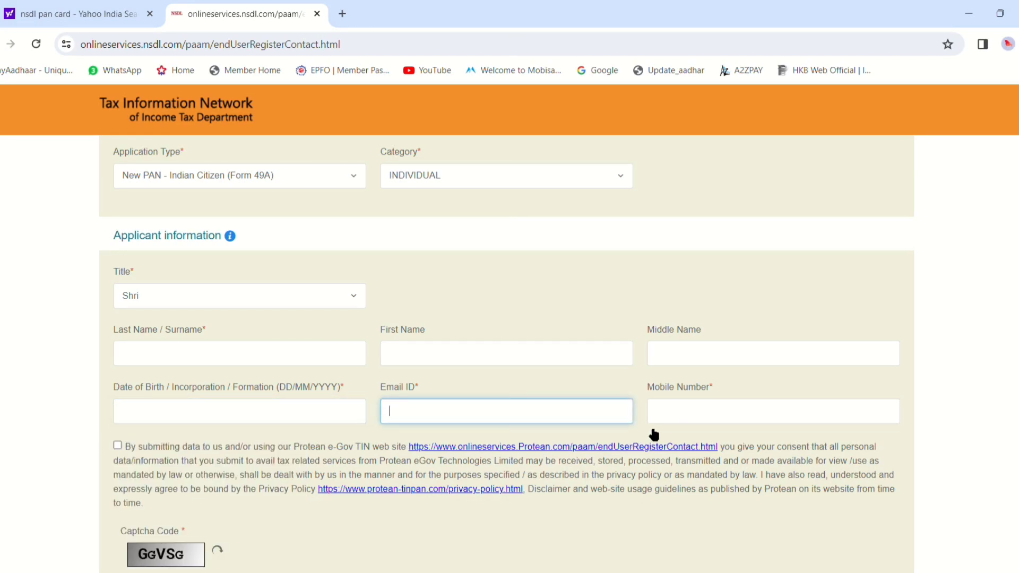
click(743, 422)
Refresh the captcha, enter the new code, and submit the registration request.
middle_click(554, 455)
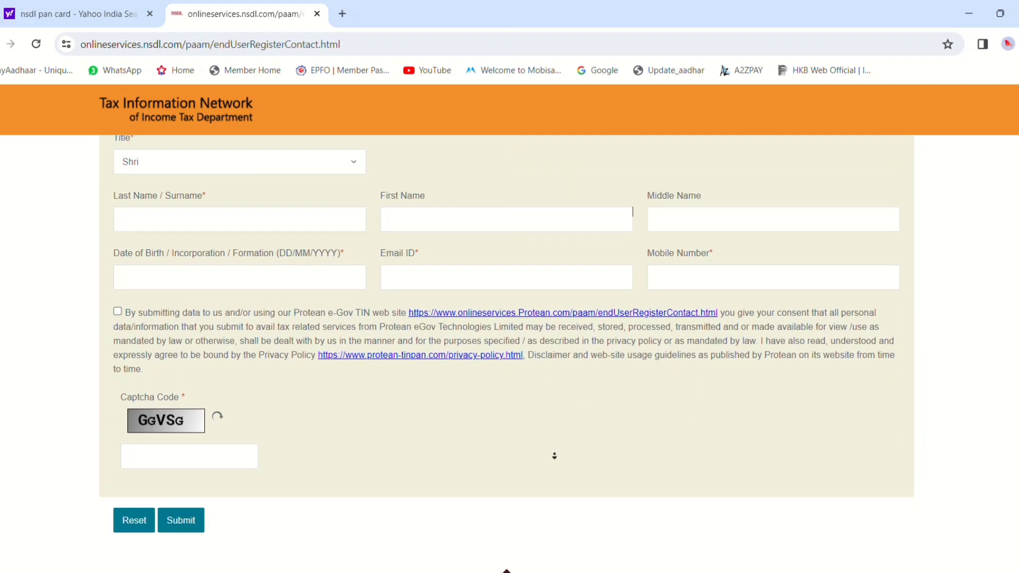
click(198, 441)
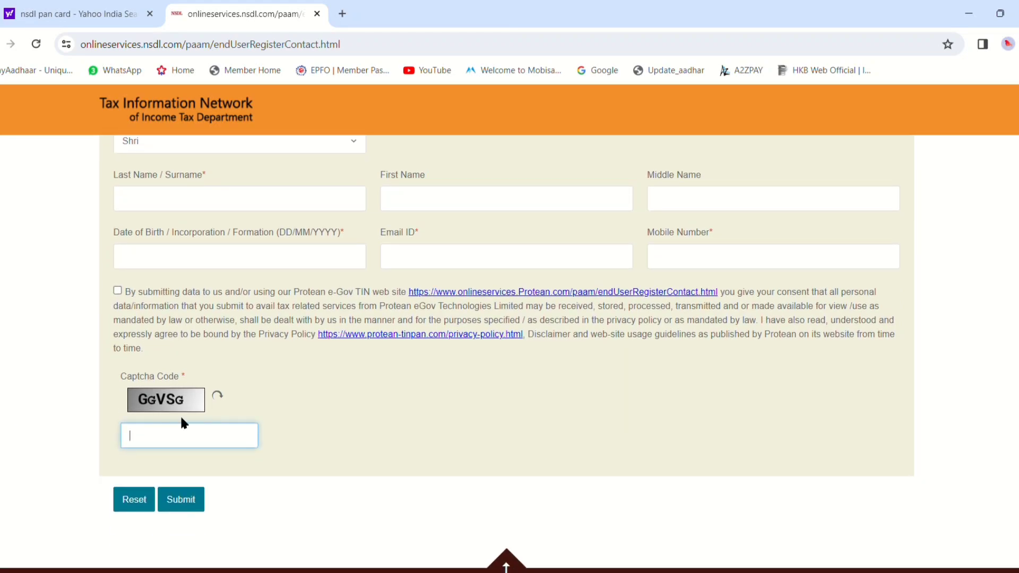
click(326, 420)
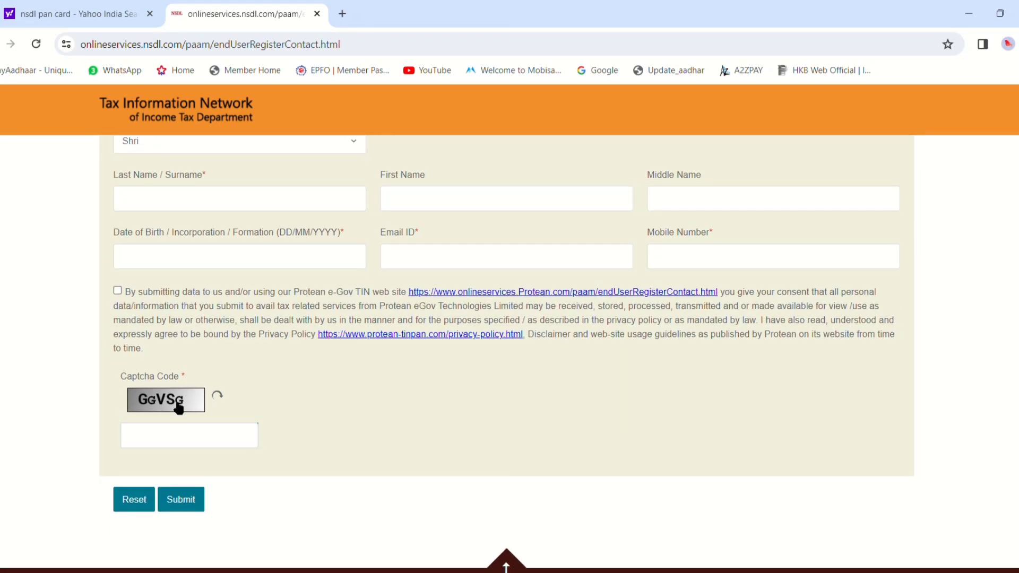
click(217, 397)
click(182, 500)
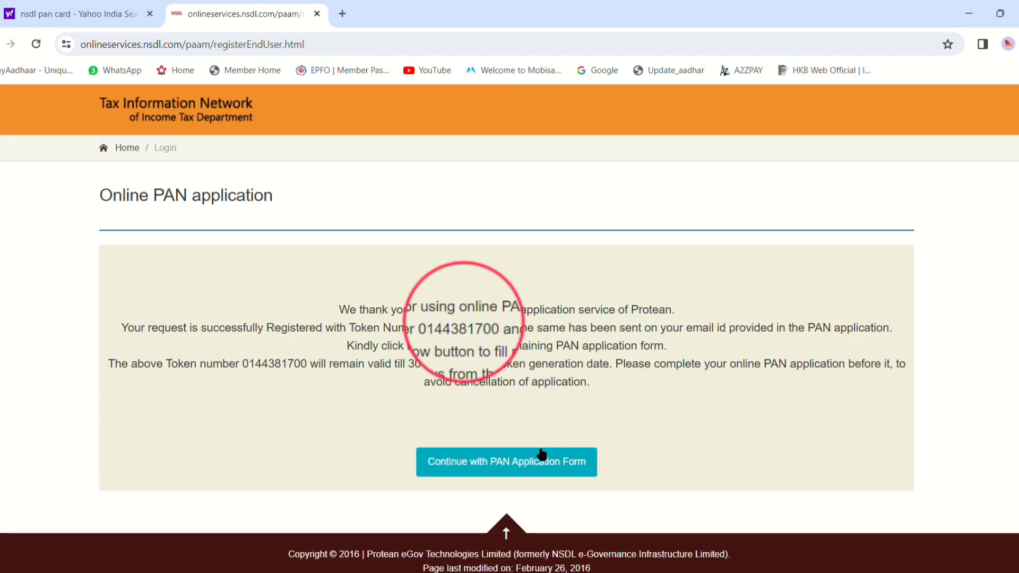
Continue from the token confirmation page to the full PAN application form.
click(544, 460)
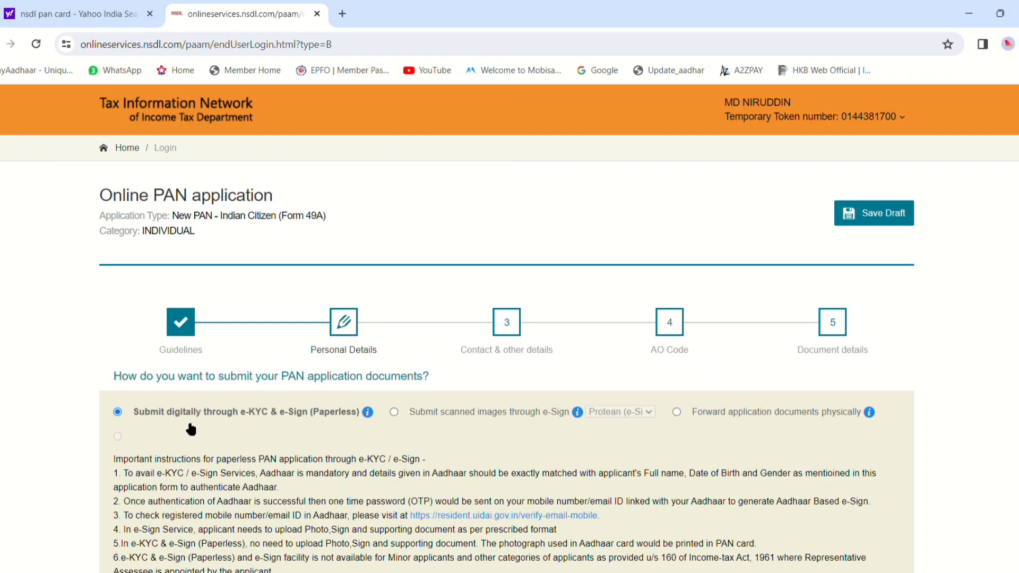
Choose scanned-image e-Sign submission, enter Aadhaar last four digits, name as per Aadhaar and gender.
click(417, 419)
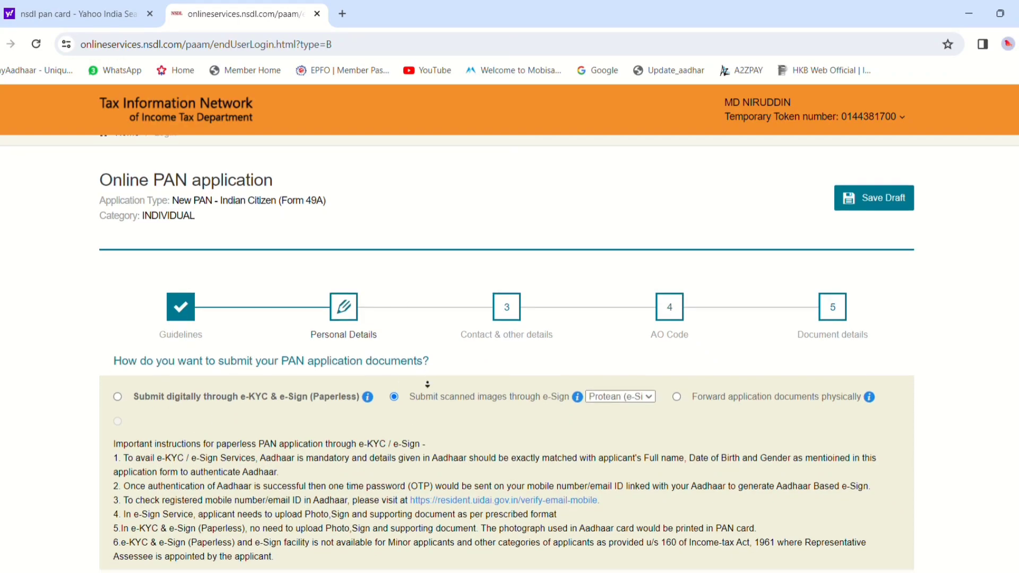
scroll(422, 409, down, 5)
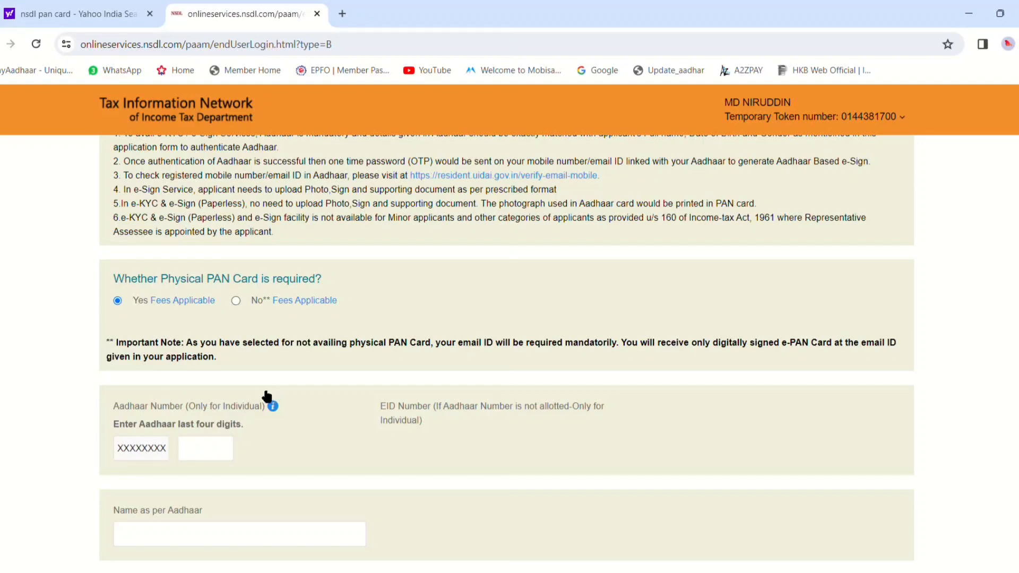
click(224, 460)
scroll(308, 446, down, 3)
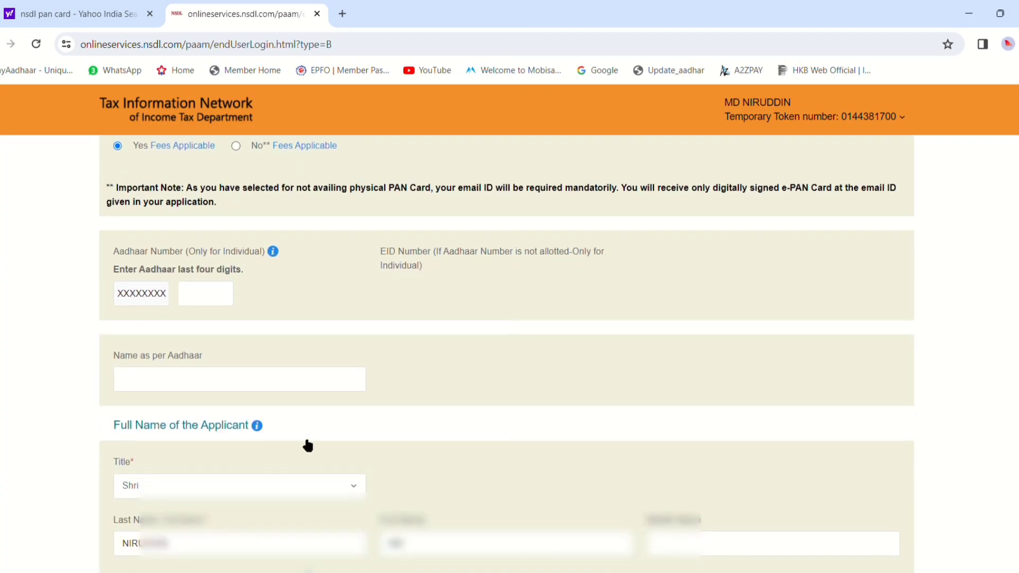
click(224, 385)
scroll(644, 346, down, 4)
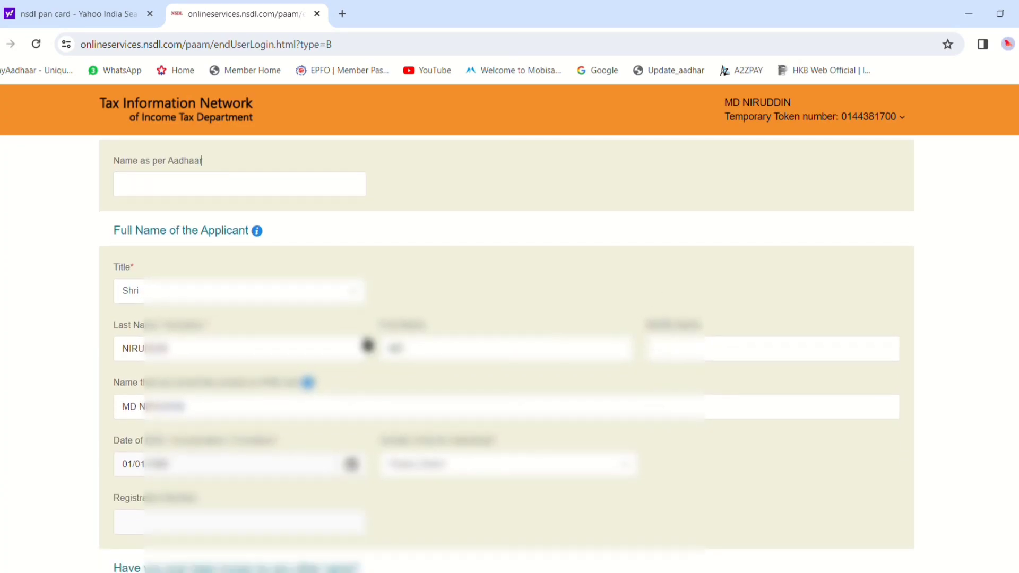
double_click(150, 349)
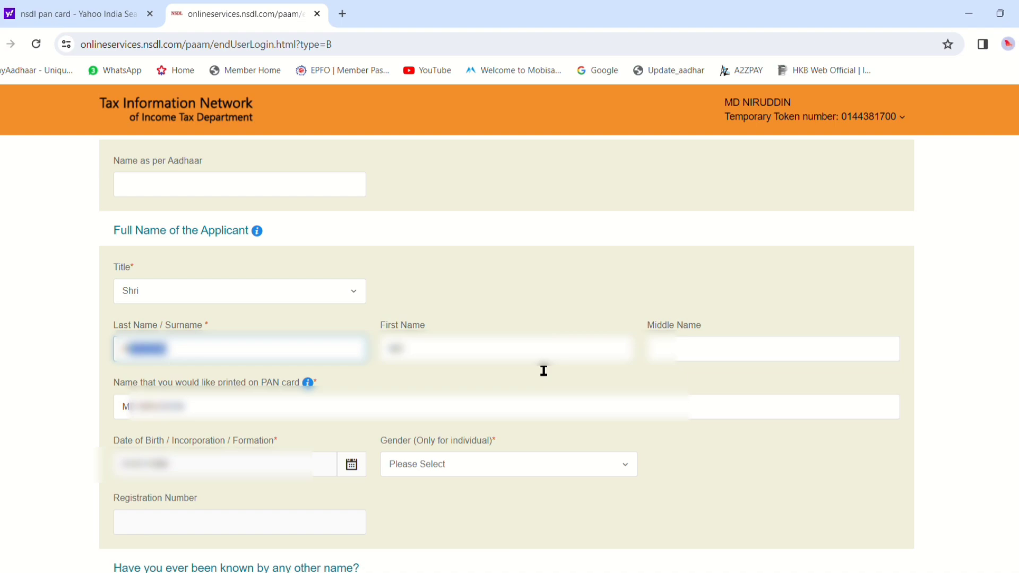
click(466, 463)
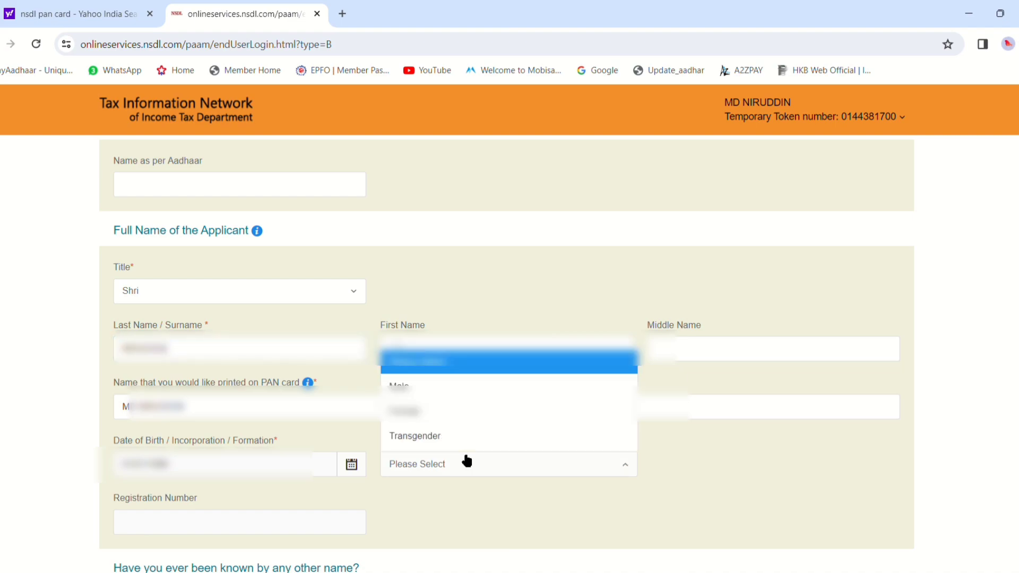
click(433, 406)
Enter the father's and mother's names, print the father's name on the card, and go Next.
scroll(446, 403, down, 3)
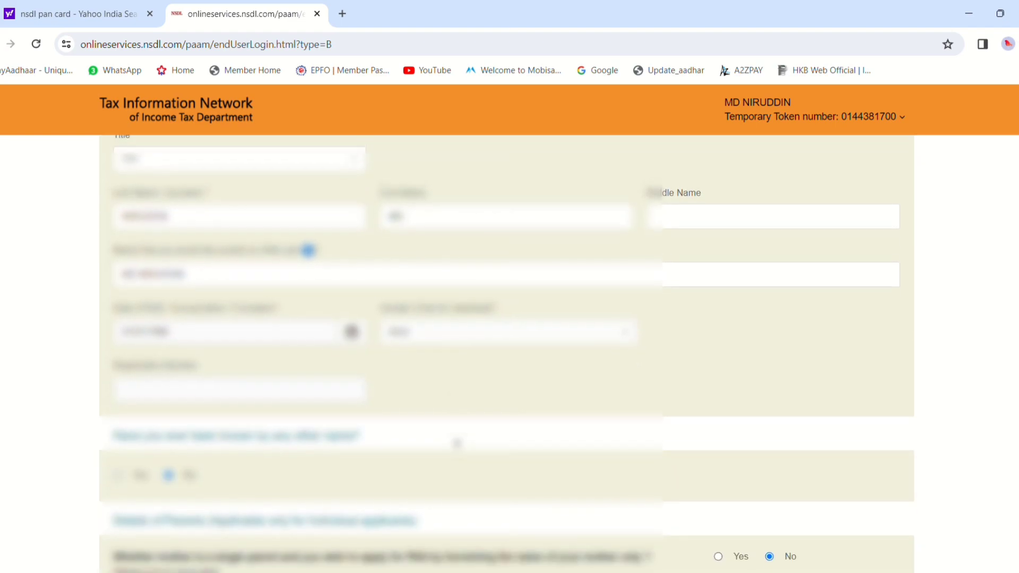
scroll(405, 499, down, 3)
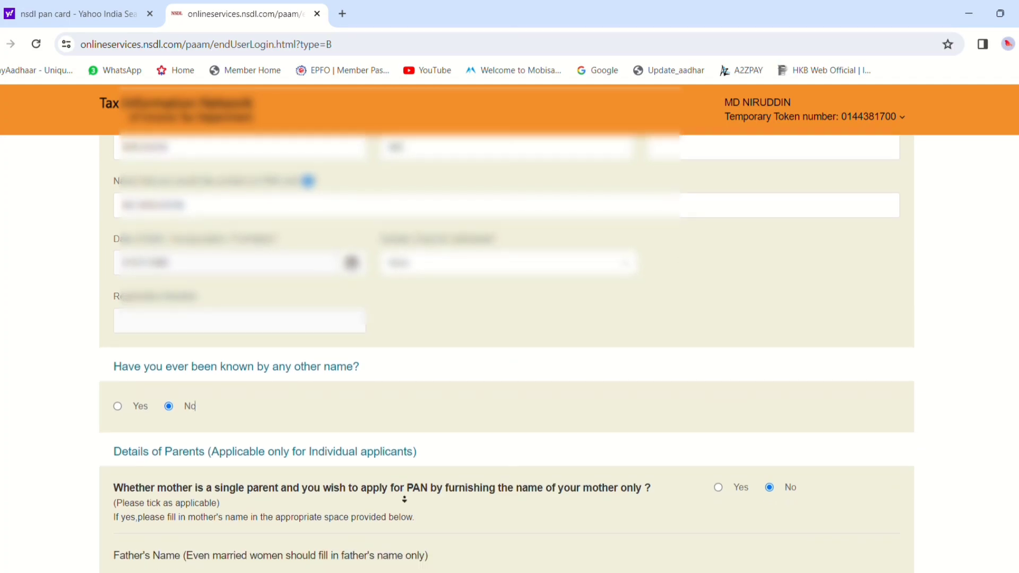
scroll(404, 500, down, 3)
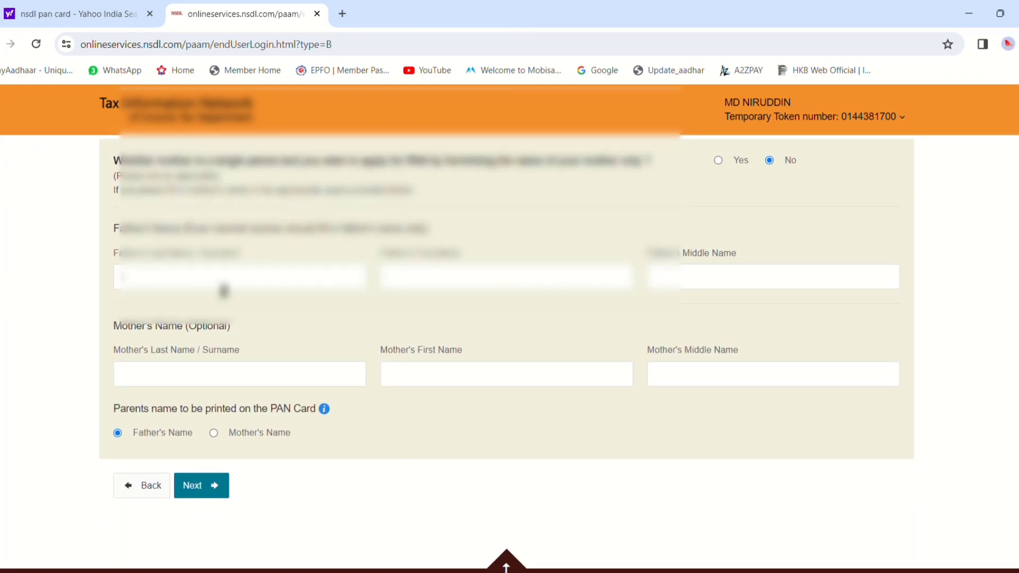
click(224, 291)
click(485, 288)
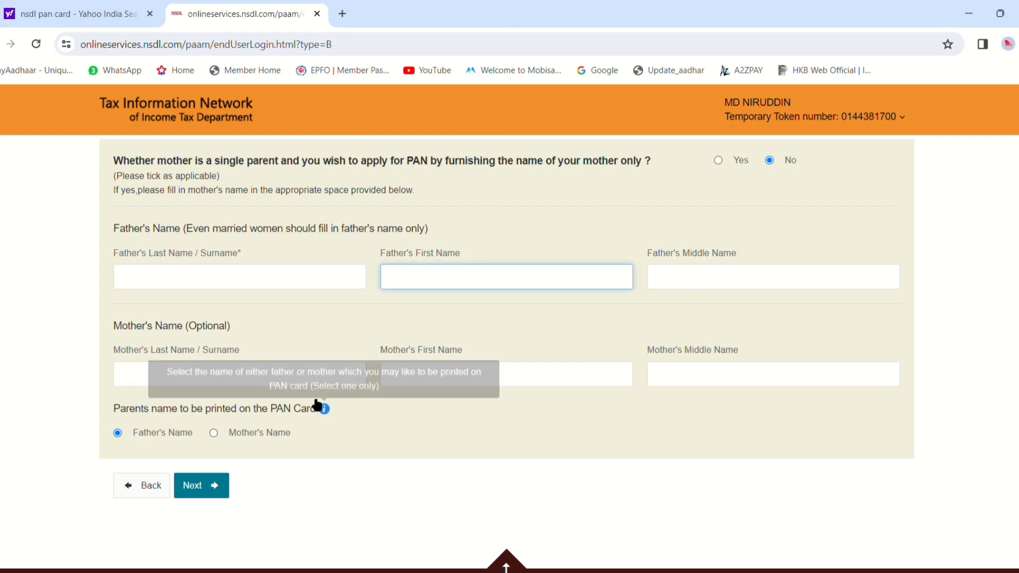
click(309, 385)
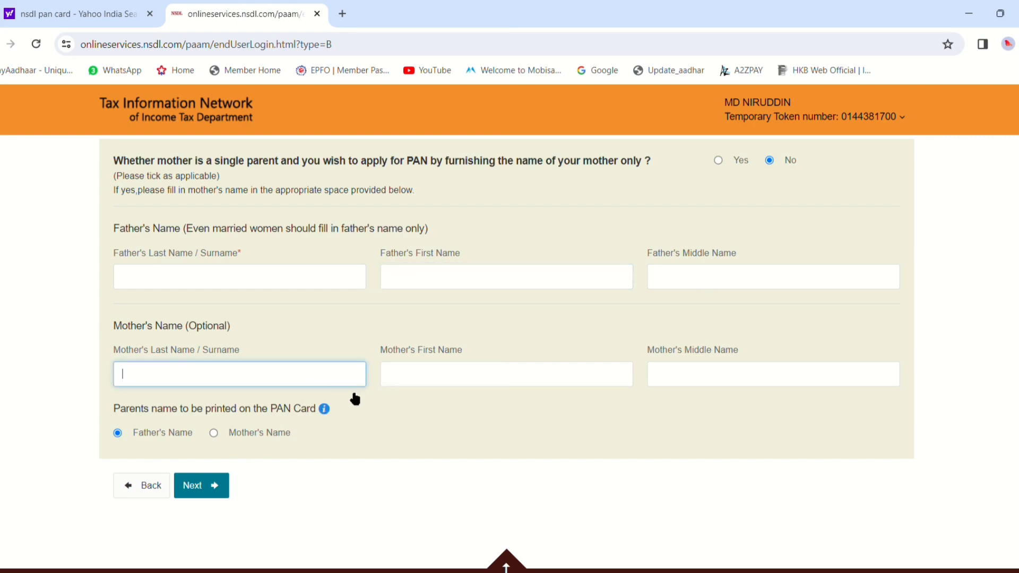
click(530, 388)
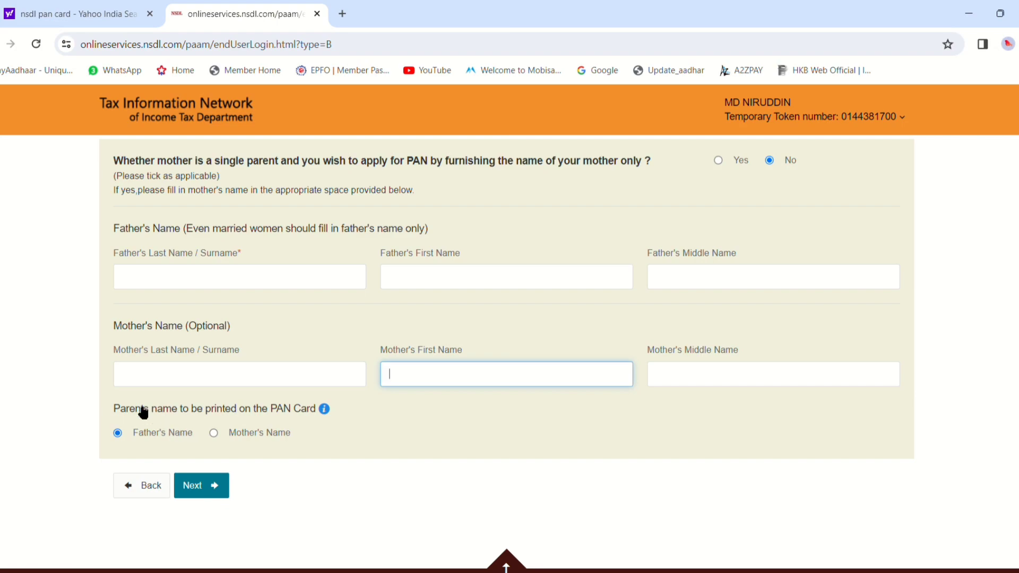
drag(114, 410, 336, 413)
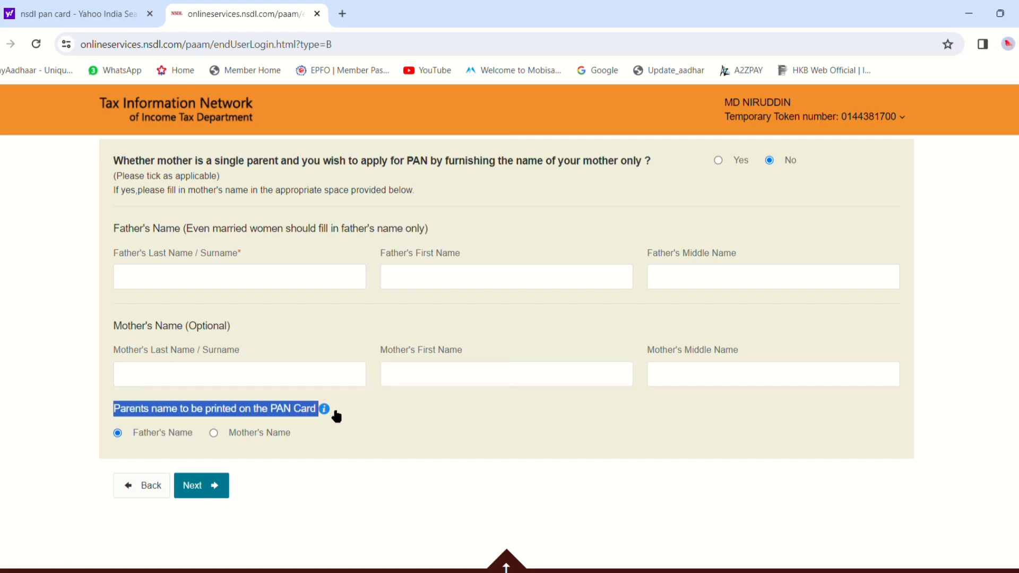
click(323, 430)
click(132, 432)
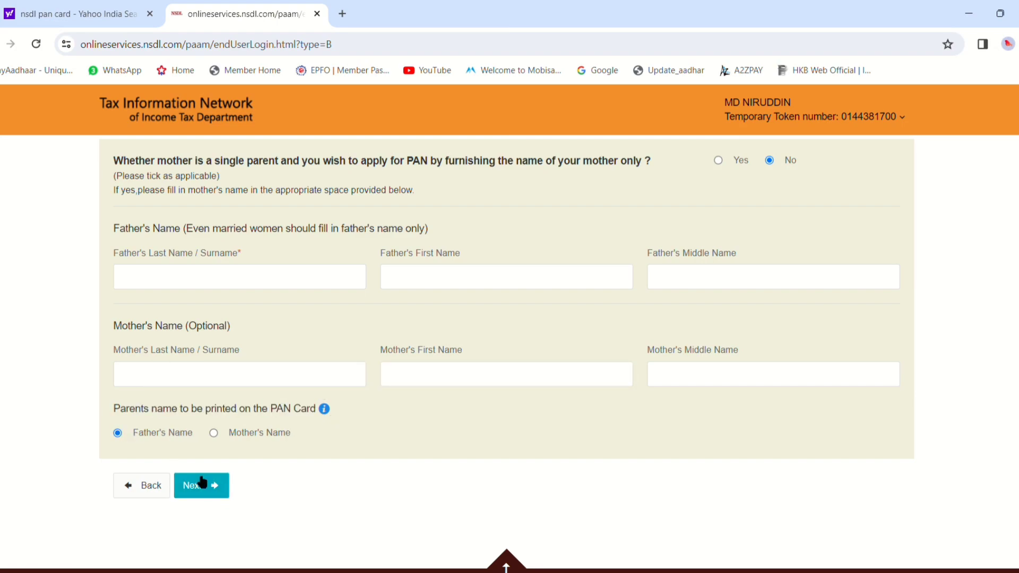
click(212, 483)
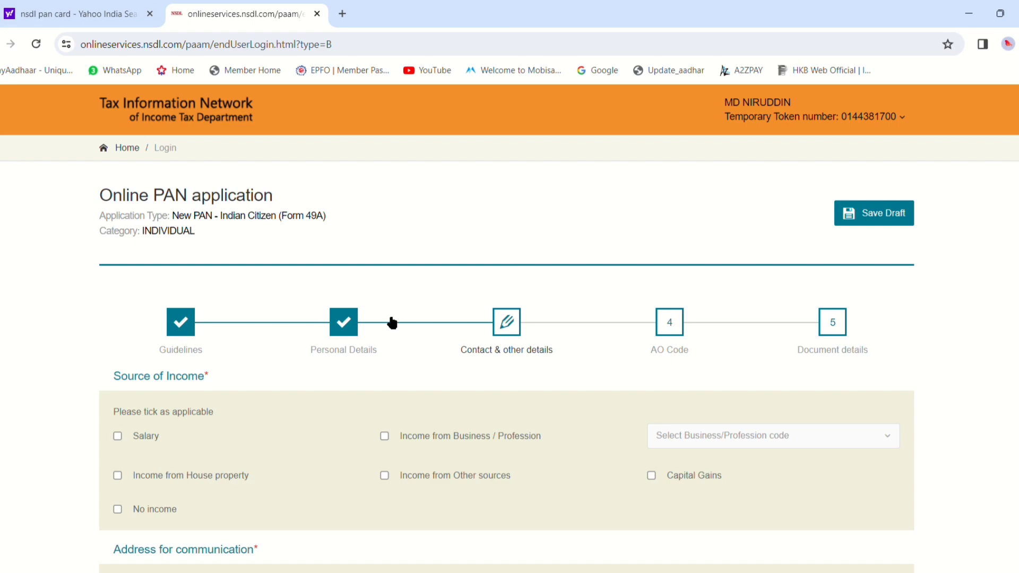
Declare no income and use the residence address for communication.
click(140, 509)
scroll(398, 444, down, 3)
scroll(398, 444, down, 3)
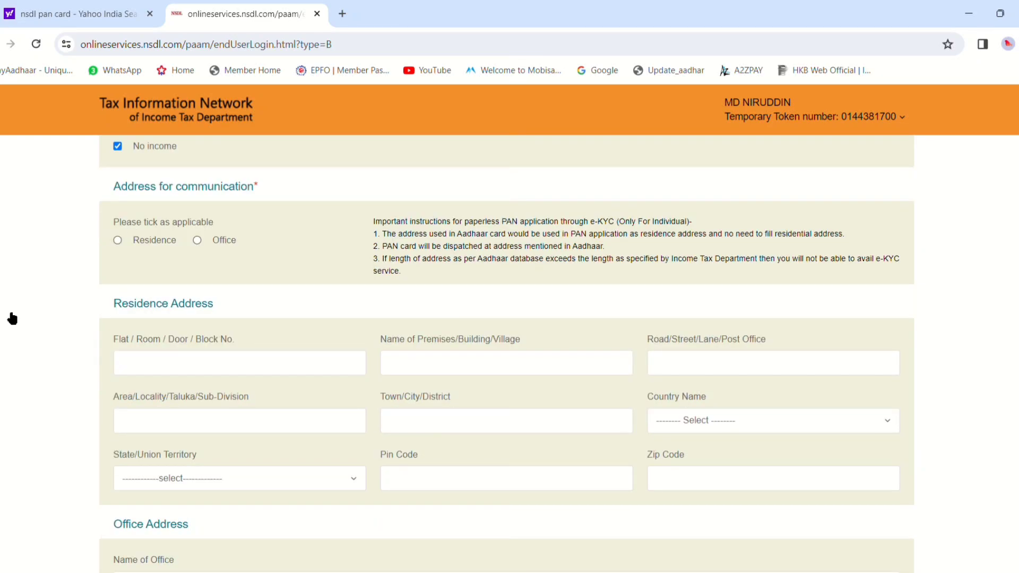
click(117, 239)
scroll(300, 275, down, 1)
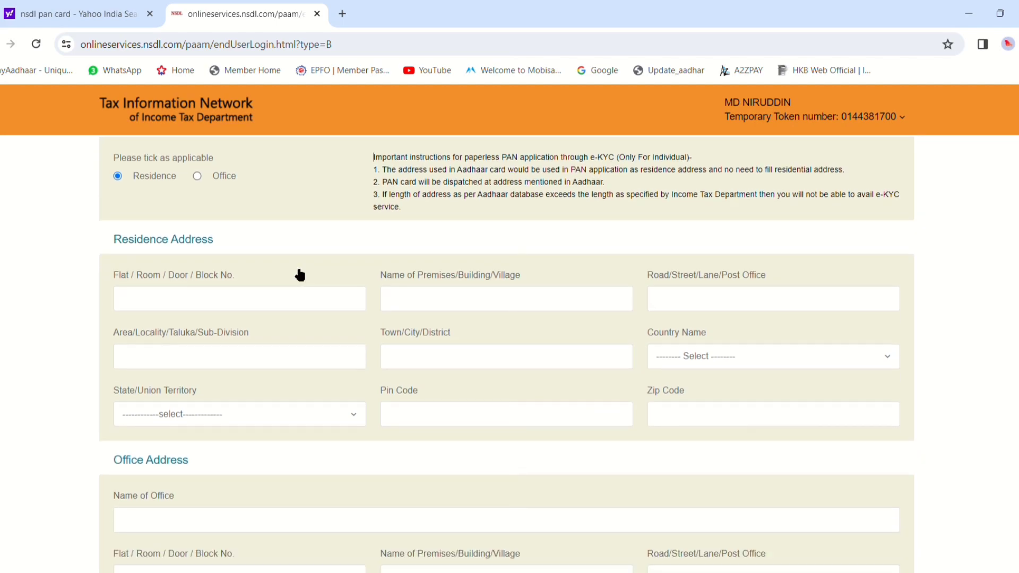
Enter the residence flat number, premises, road, and town BEGUSARAI.
click(244, 302)
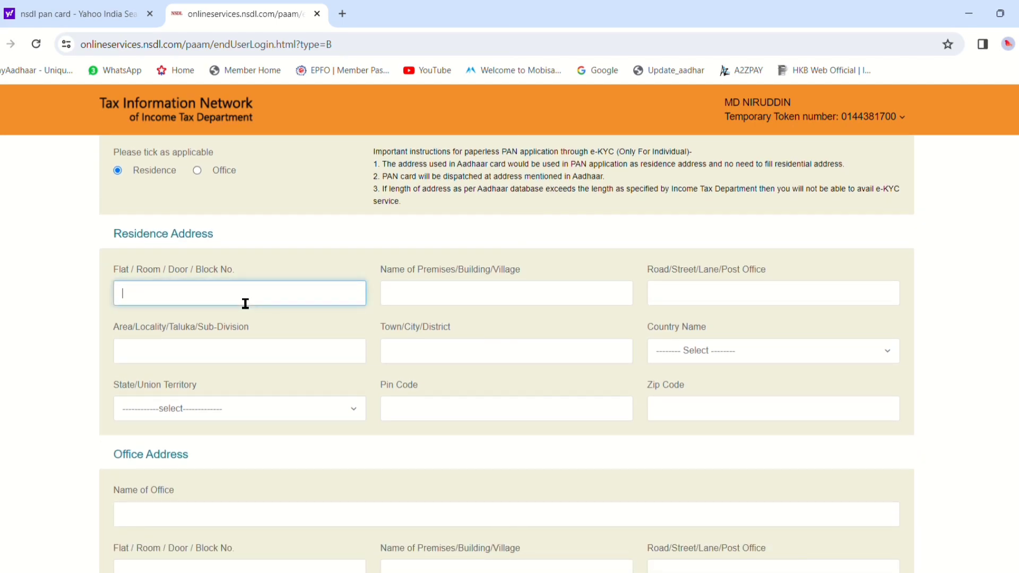
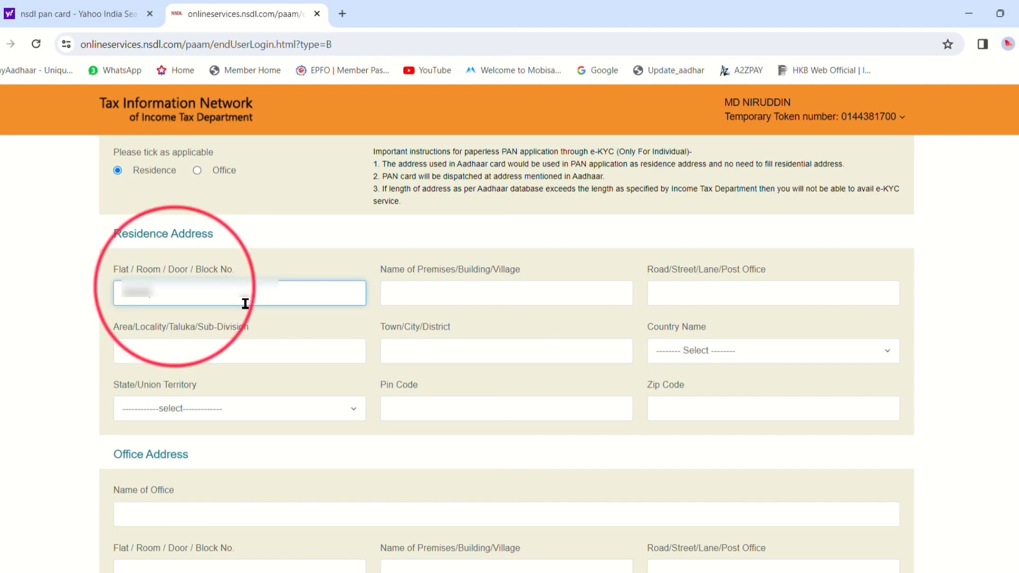
click(442, 306)
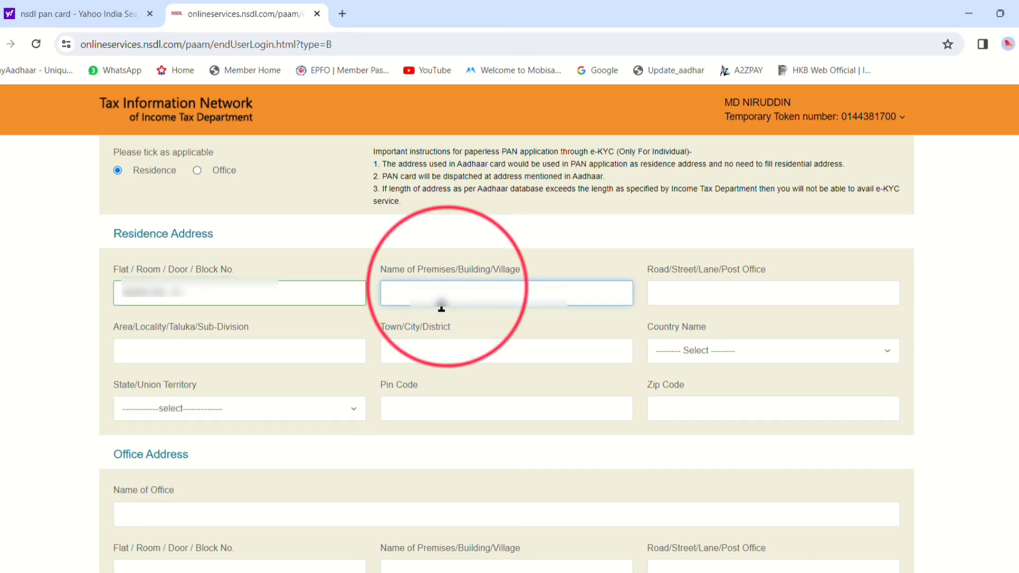
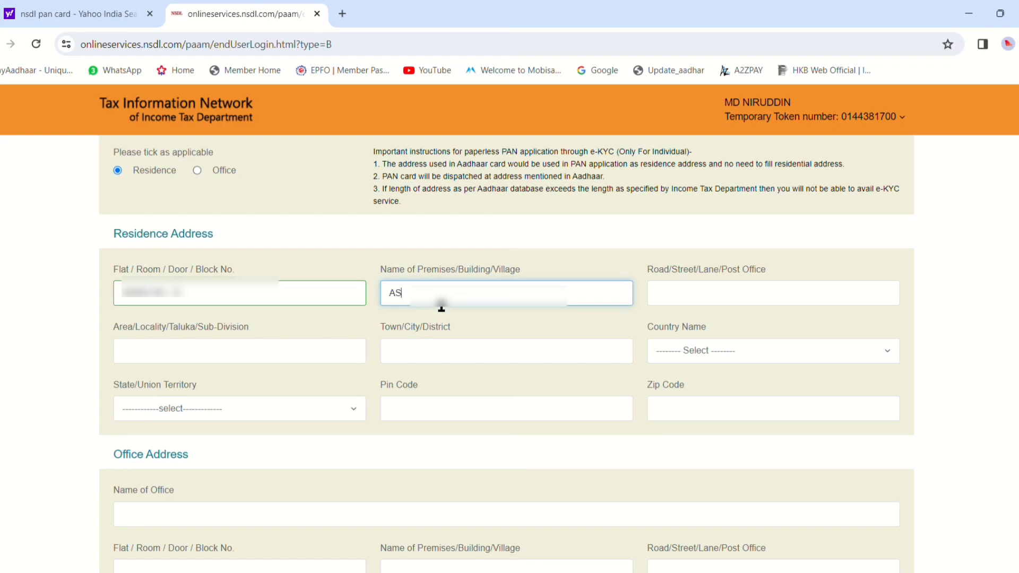
click(731, 304)
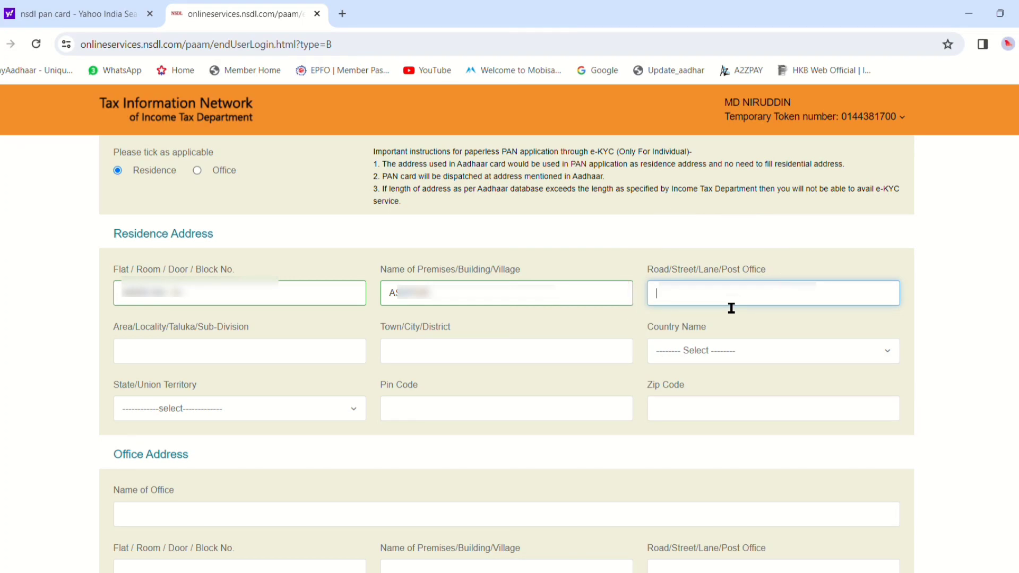
click(504, 356)
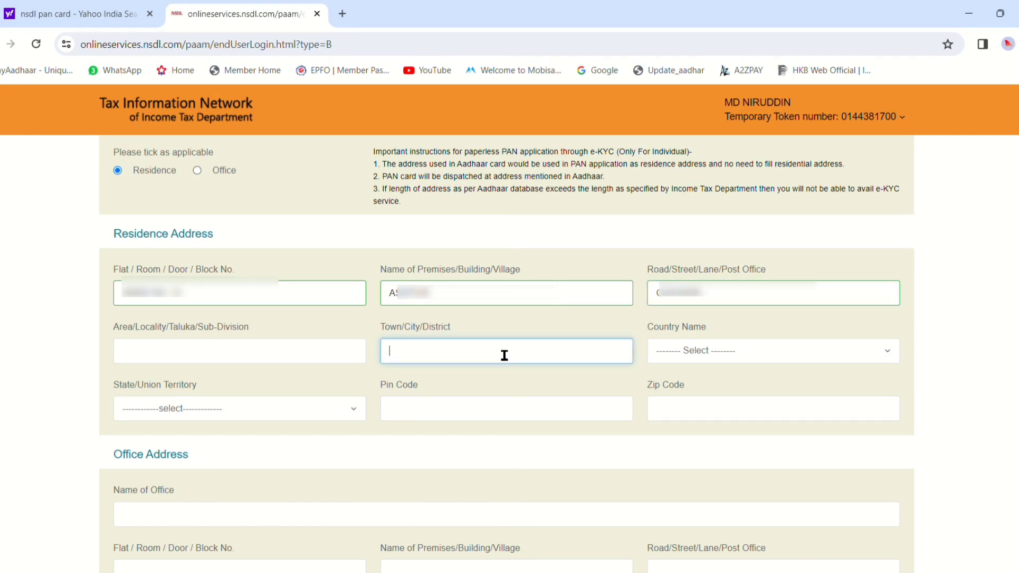
text(BEGUSARAI)
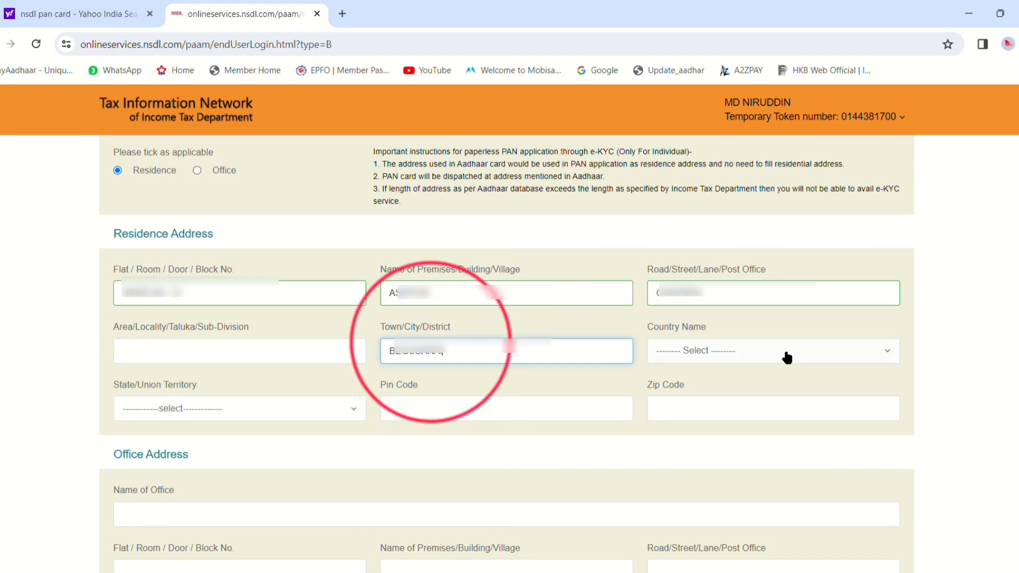
Set the address country to INDIA and state to BIHAR, and enter the pin code.
click(786, 359)
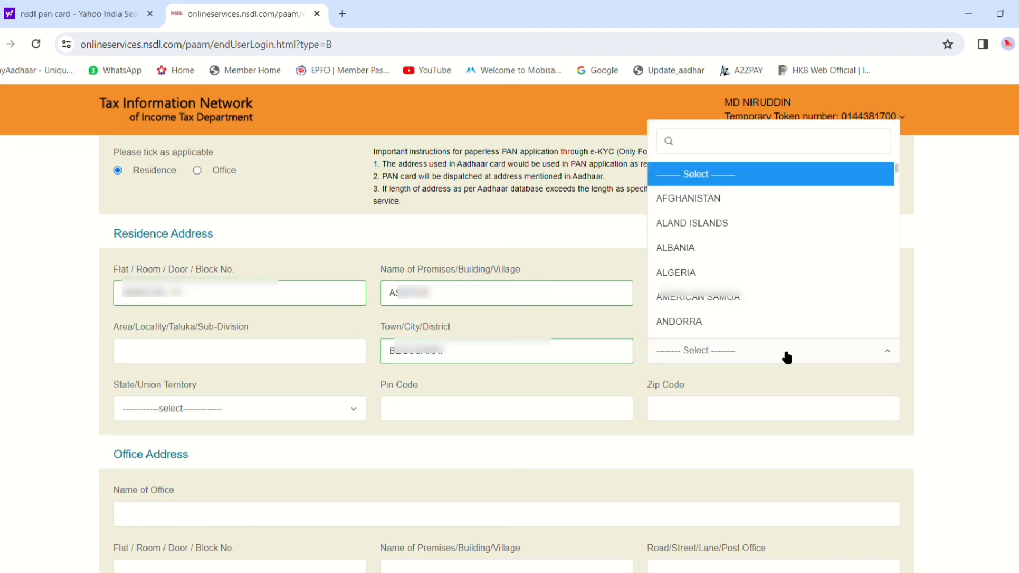
text(in)
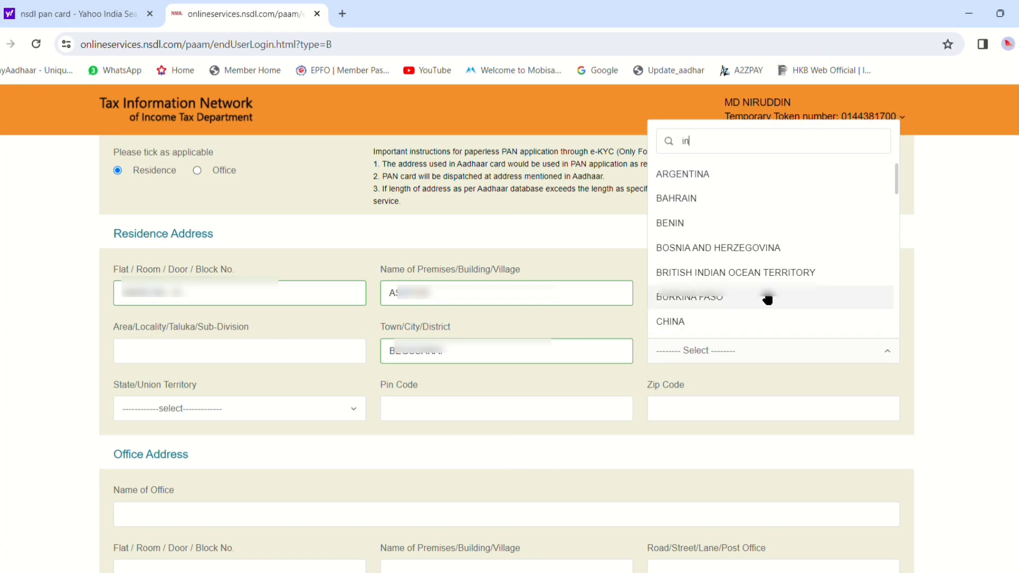
text(d)
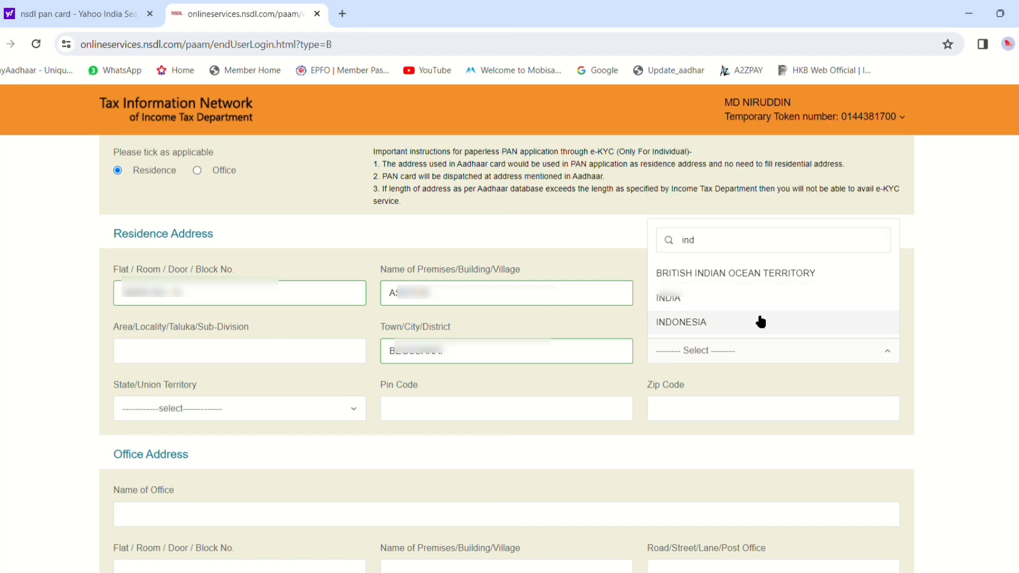
click(696, 296)
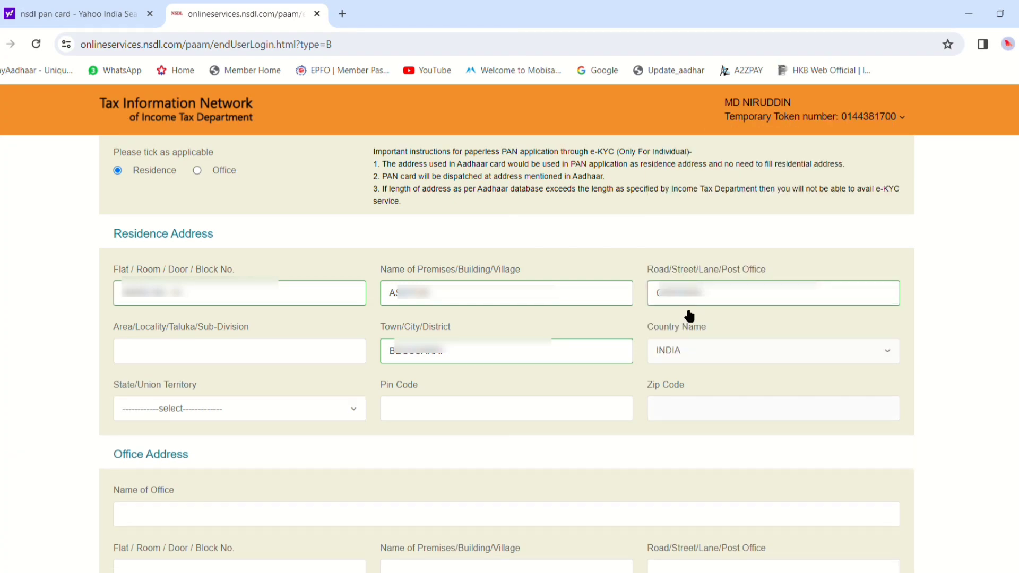
click(217, 408)
text(bi)
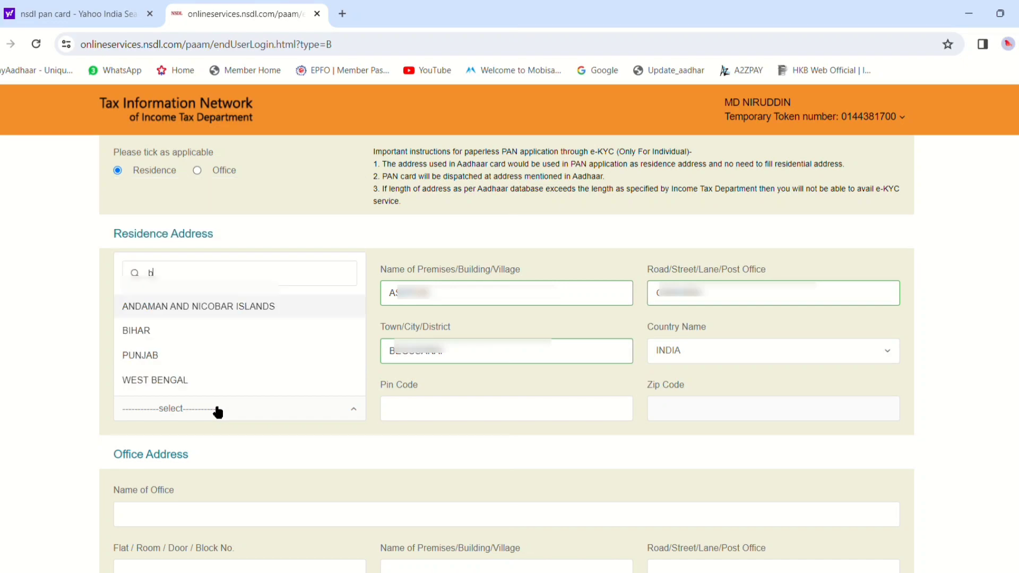
click(204, 381)
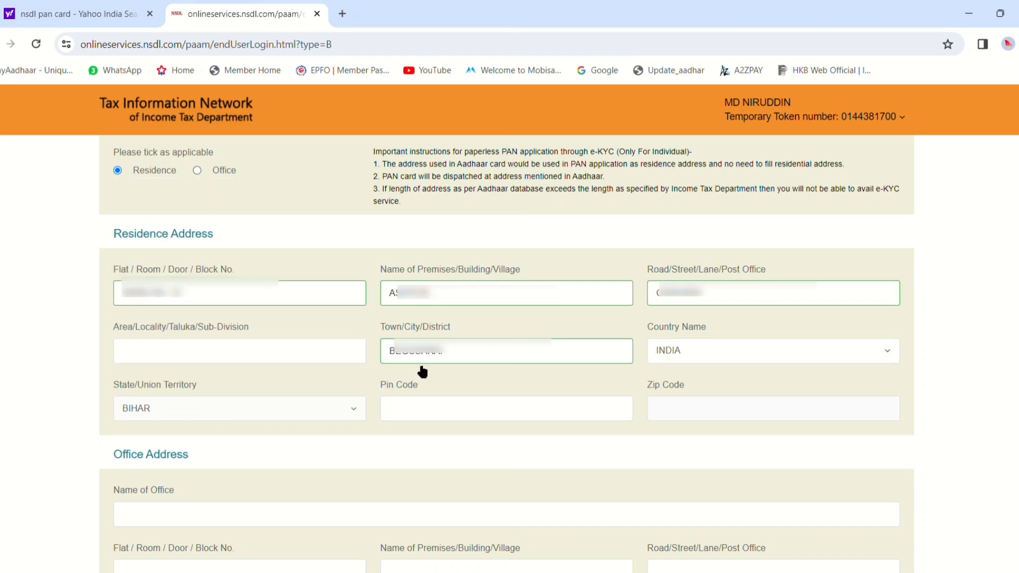
click(449, 408)
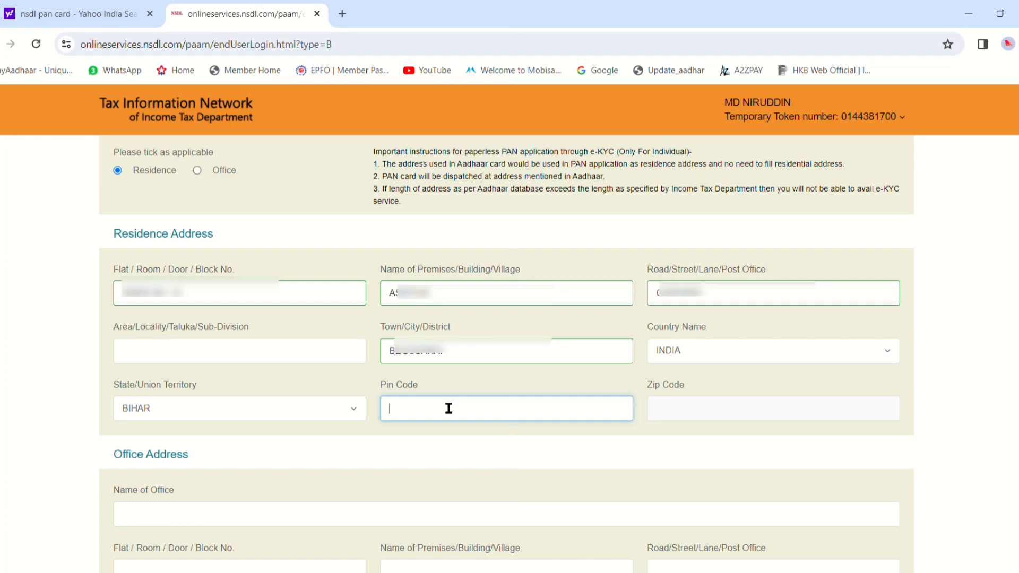
text(2511)
scroll(449, 408, down, 5)
text(26)
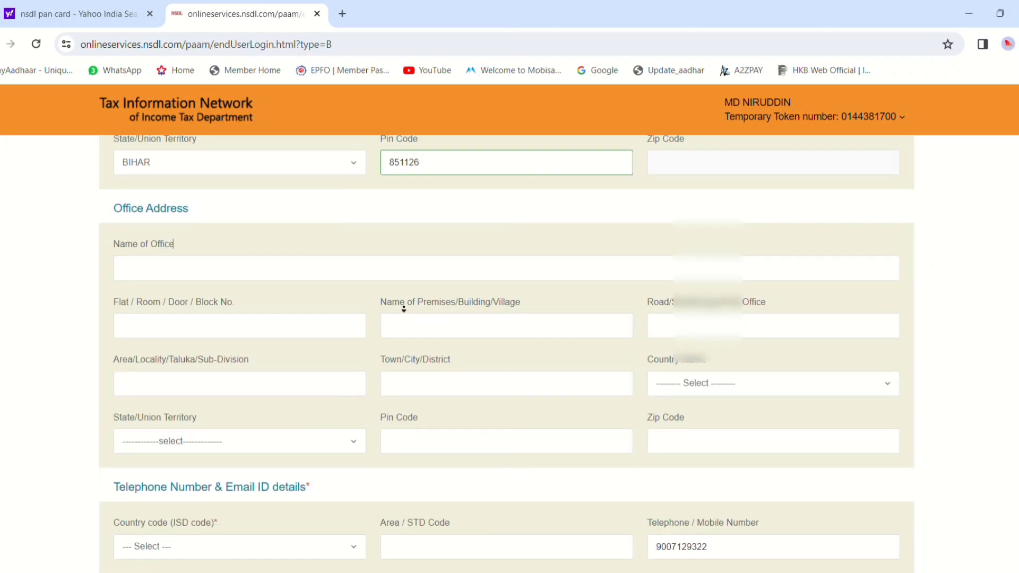
scroll(404, 308, down, 5)
Choose ISD code INDIA (91), fill the STD code, and continue to the AO Code step.
click(247, 304)
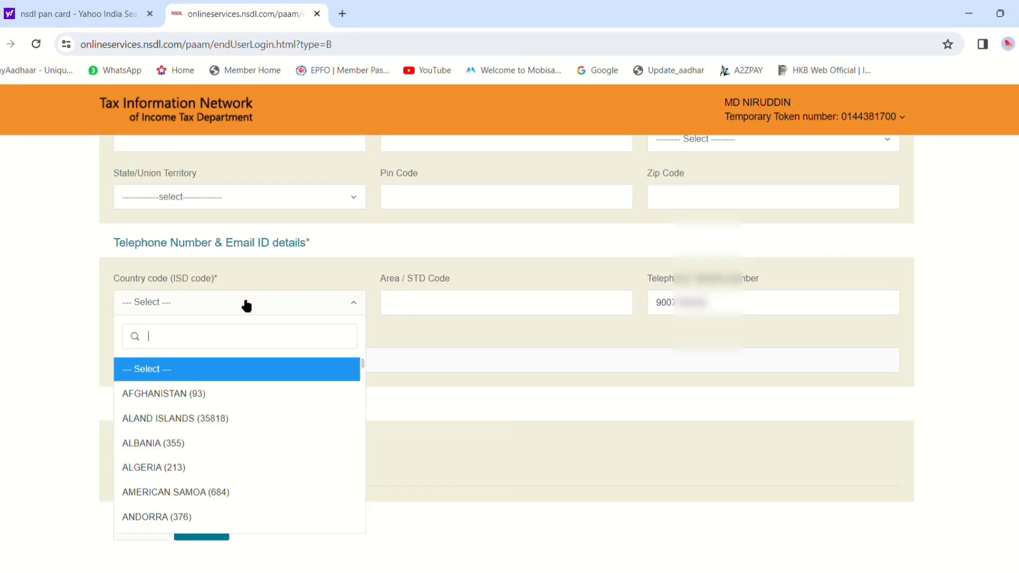
text(ind)
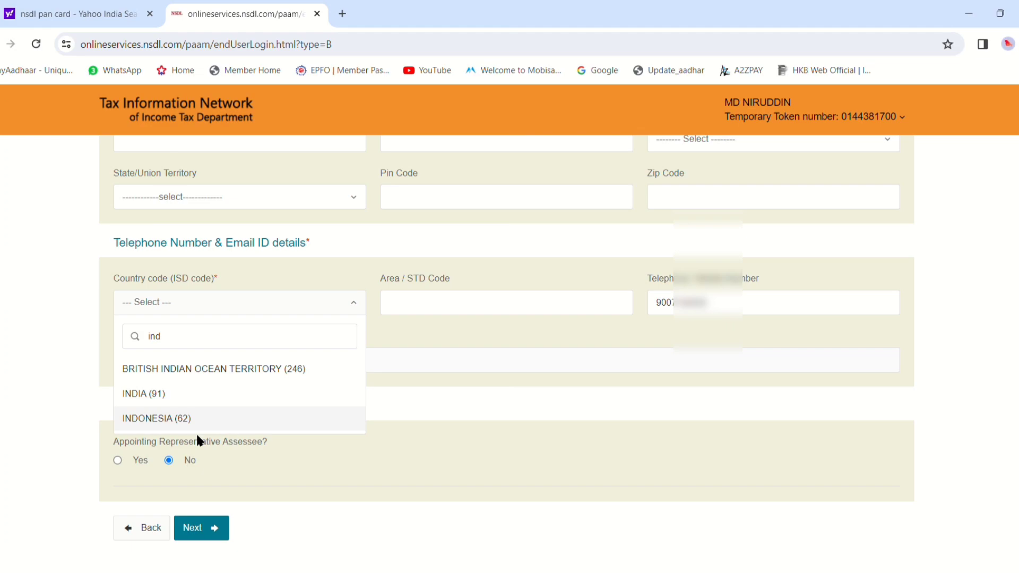
click(217, 393)
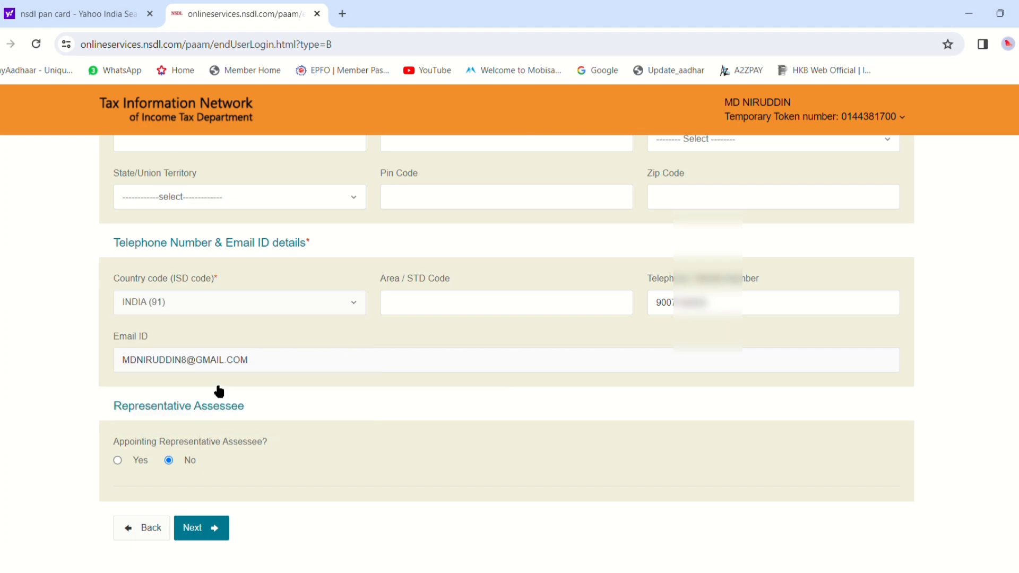
click(605, 317)
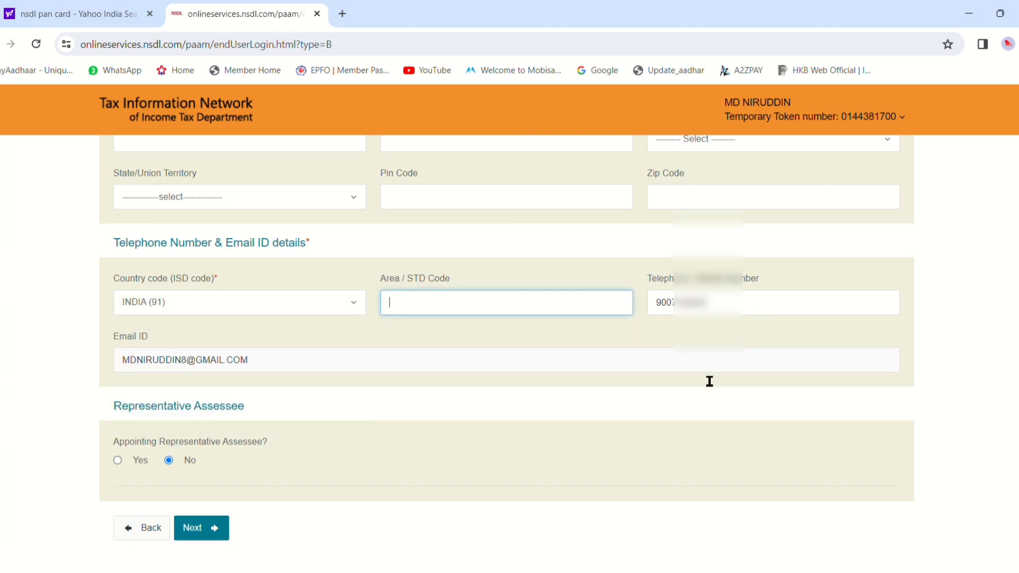
middle_click(613, 346)
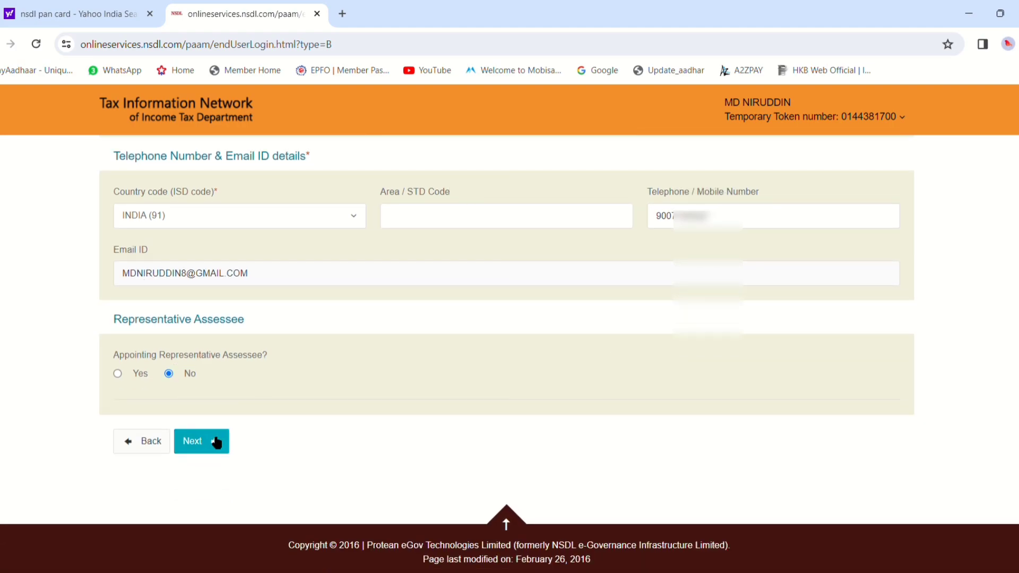
click(215, 443)
Search the AO code for Indian citizens with state BIHAR and city BEGUSARAI.
middle_click(250, 403)
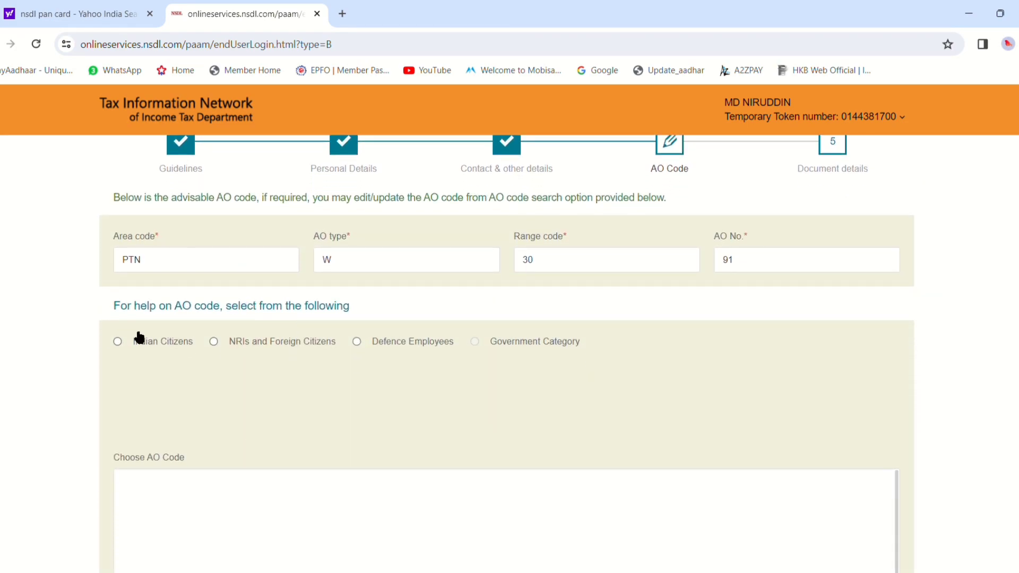
click(142, 340)
click(268, 400)
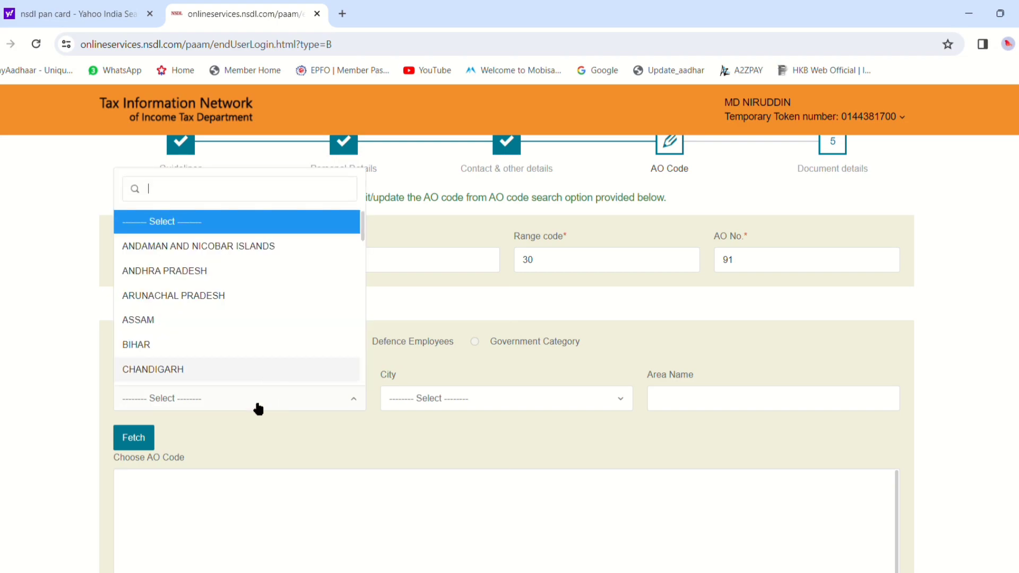
click(258, 409)
click(258, 408)
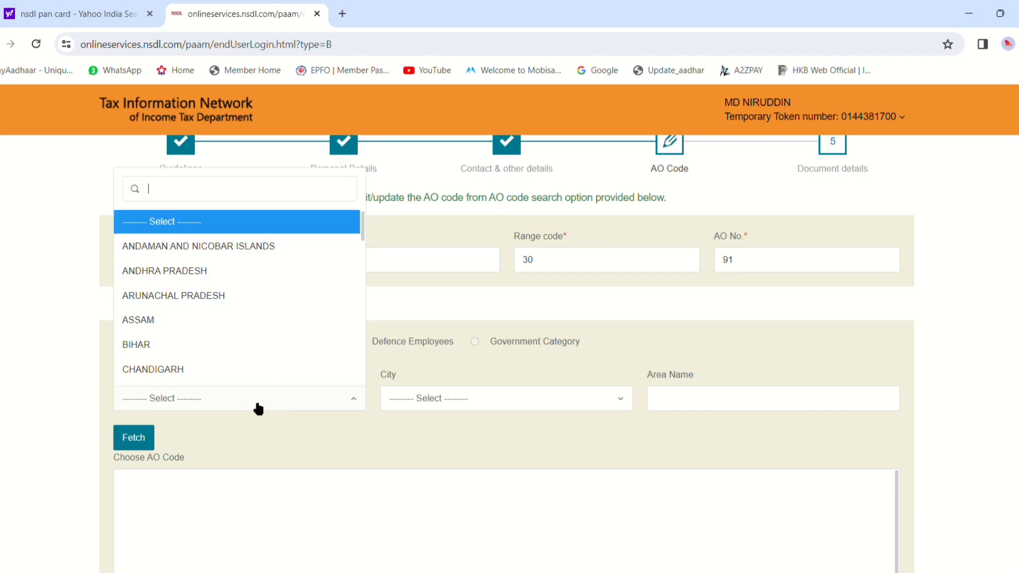
text(bi)
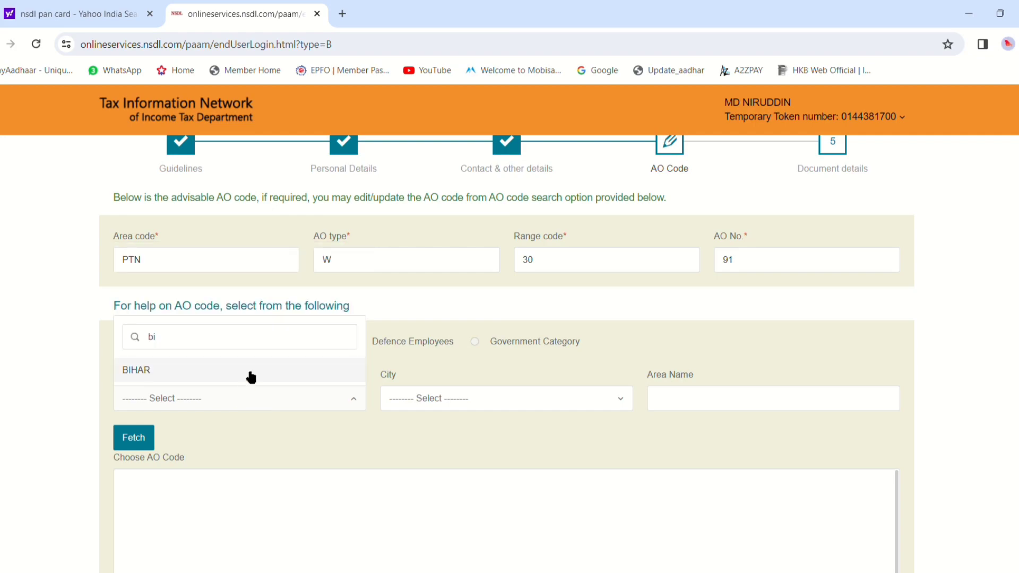
click(252, 378)
click(443, 403)
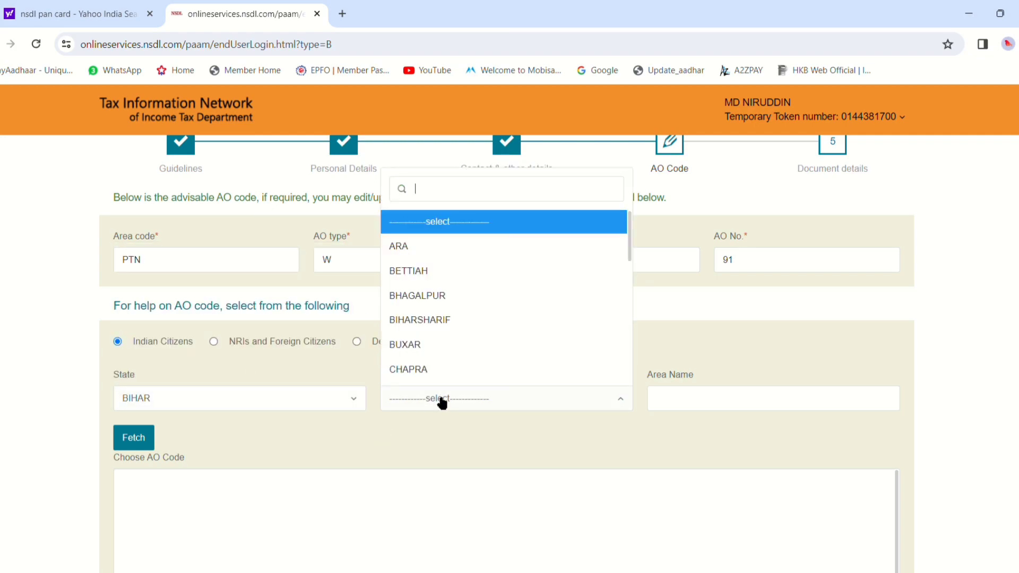
text(begus)
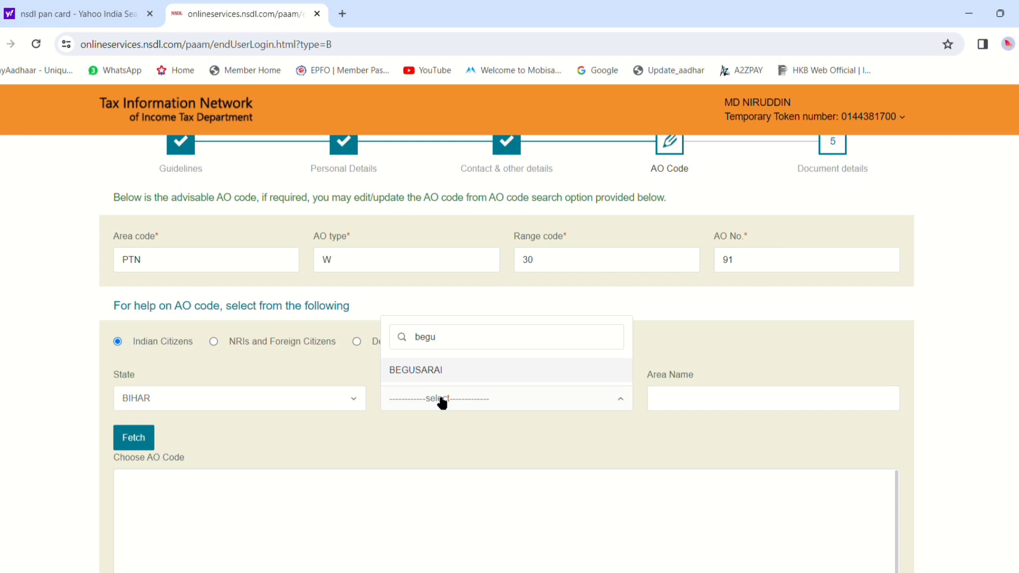
click(453, 371)
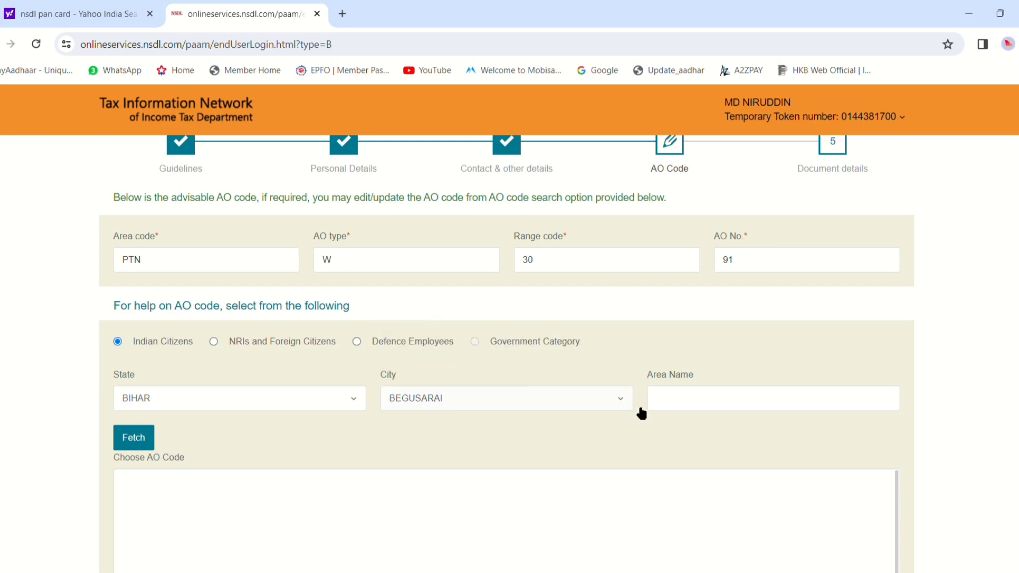
Enter area BEGUSARAI, fetch the AO codes, and proceed to Document details.
click(681, 399)
text(BEG)
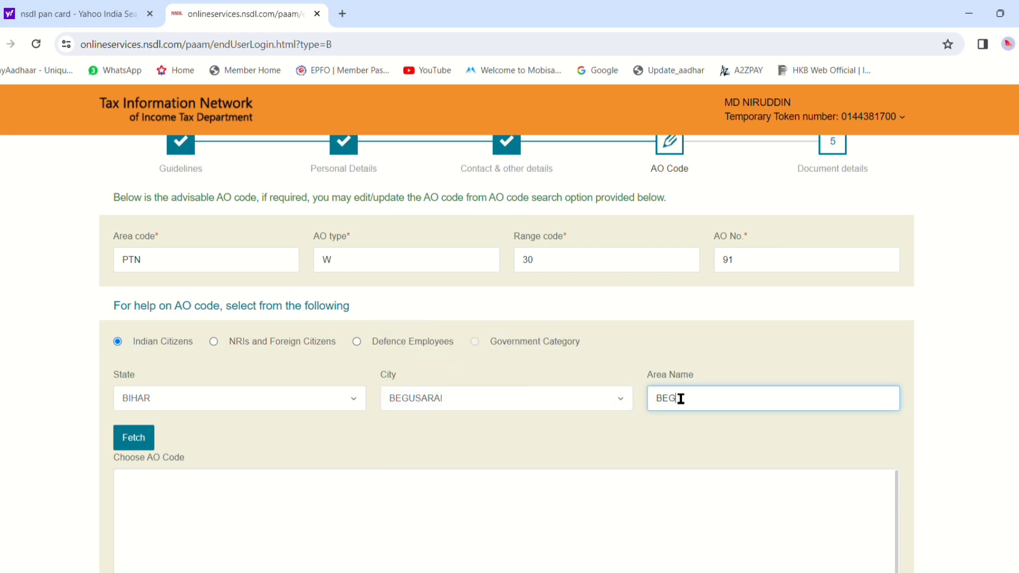
text(USARAI)
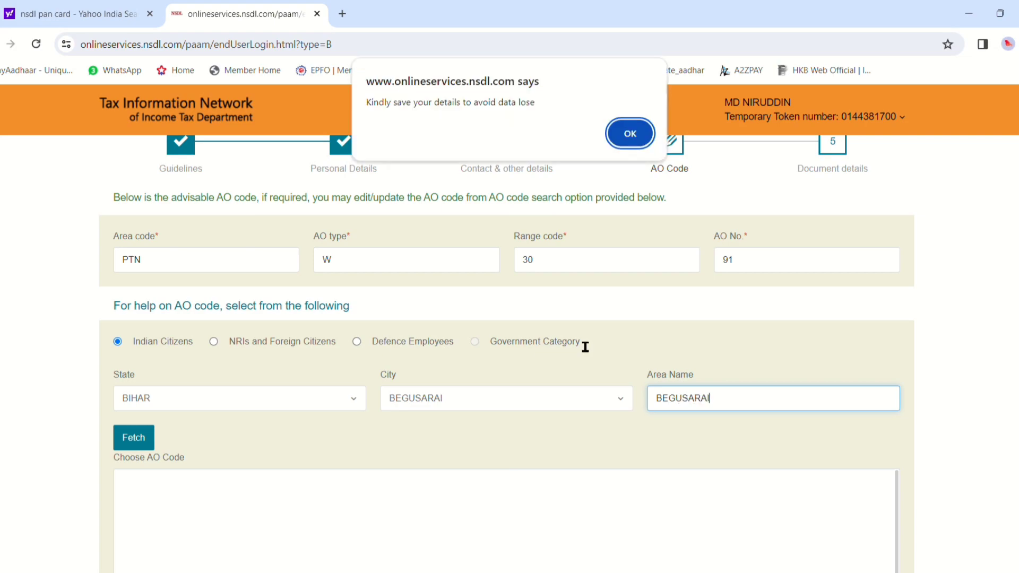
click(629, 133)
scroll(496, 324, down, 1)
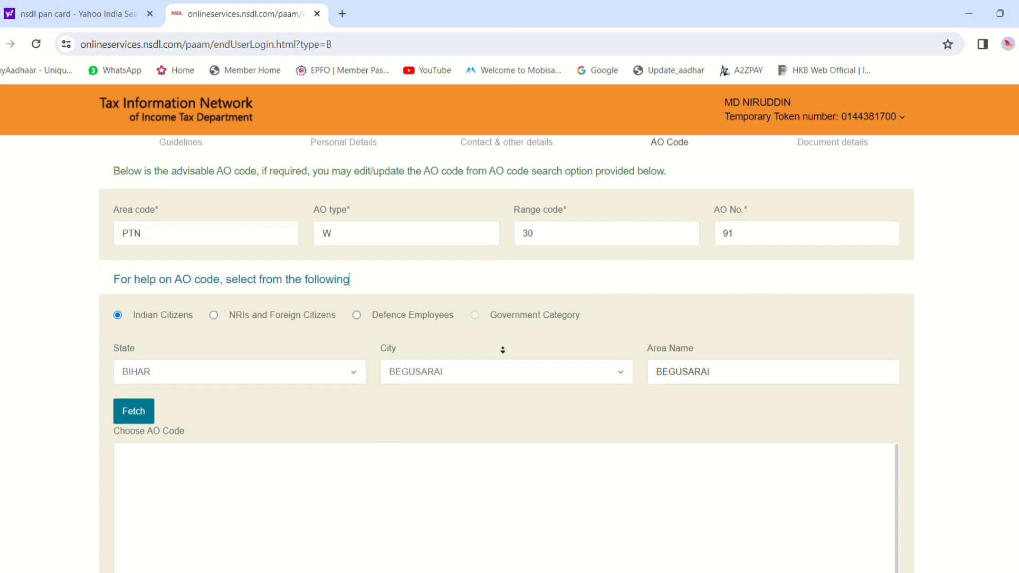
click(137, 408)
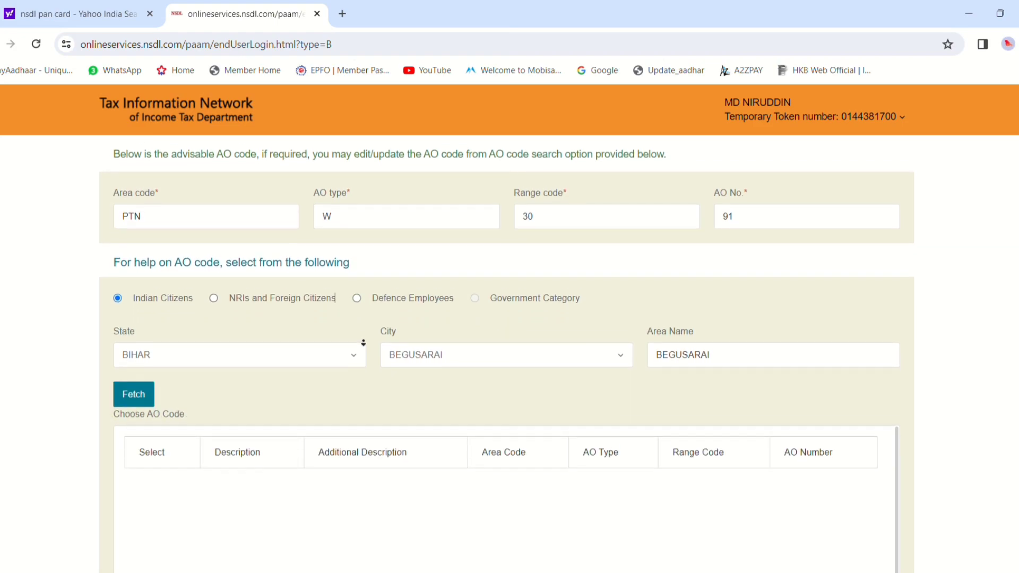
scroll(146, 429, down, 5)
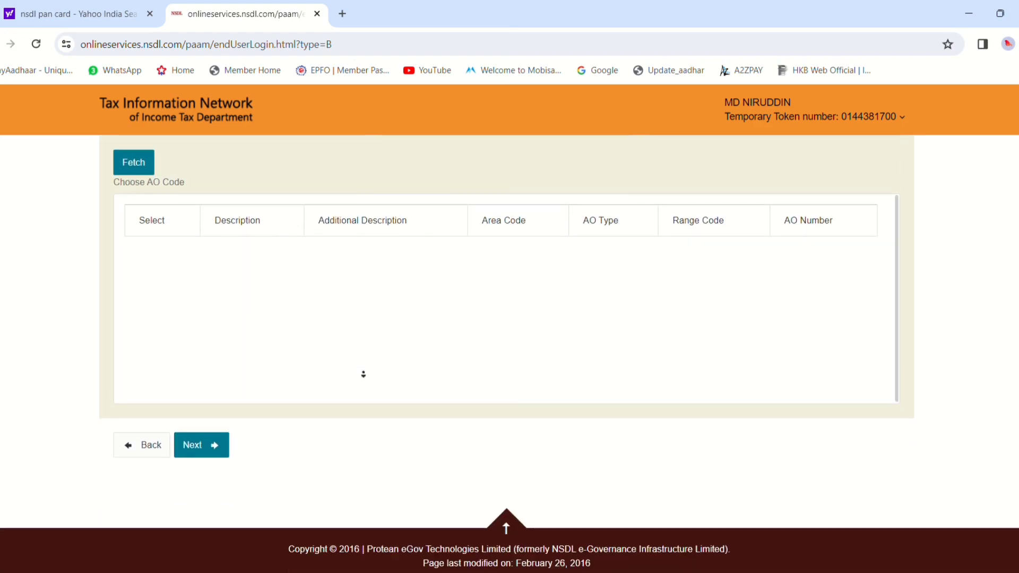
click(195, 449)
Choose AADHAAR Card as proof of identity, proof of address and proof of date of birth.
scroll(265, 419, down, 2)
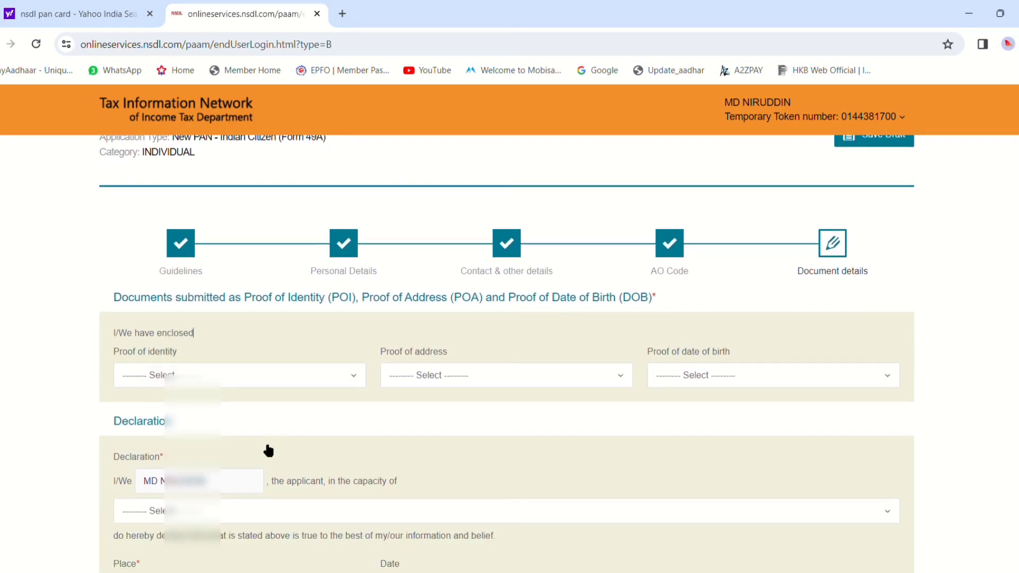
click(281, 378)
scroll(269, 313, down, 4)
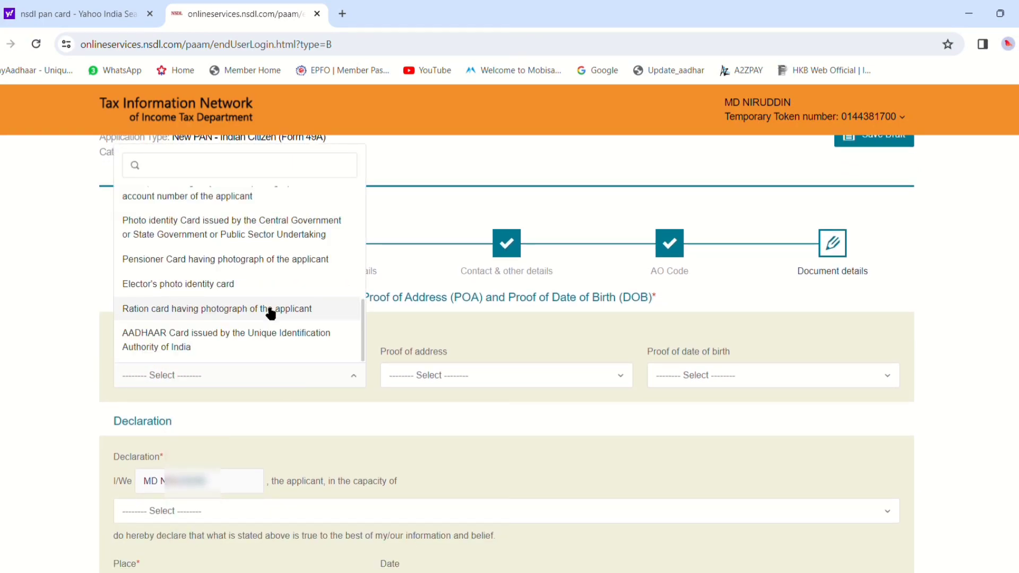
click(264, 337)
click(416, 375)
scroll(487, 306, down, 5)
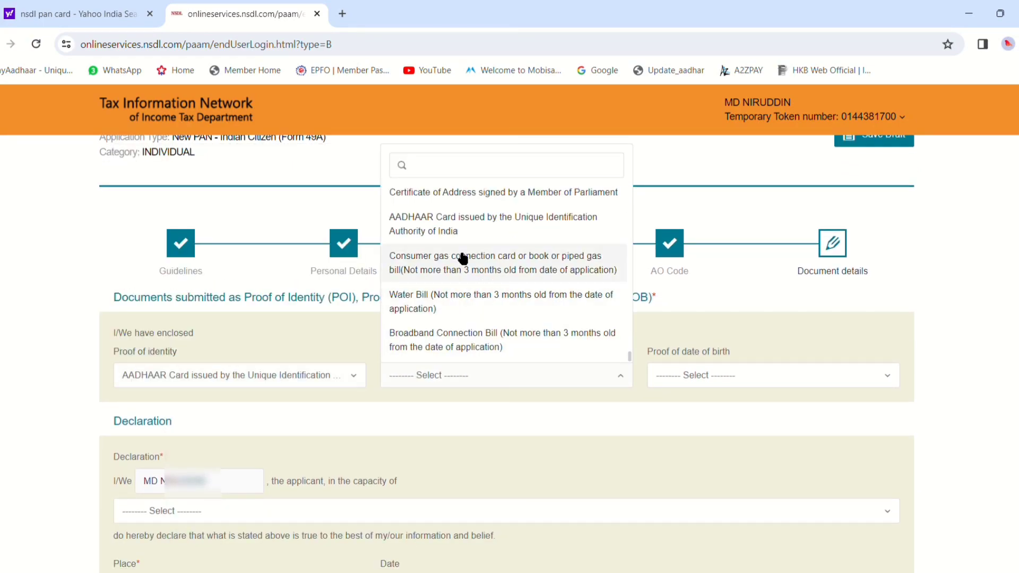
click(455, 219)
click(676, 373)
scroll(725, 342, down, 5)
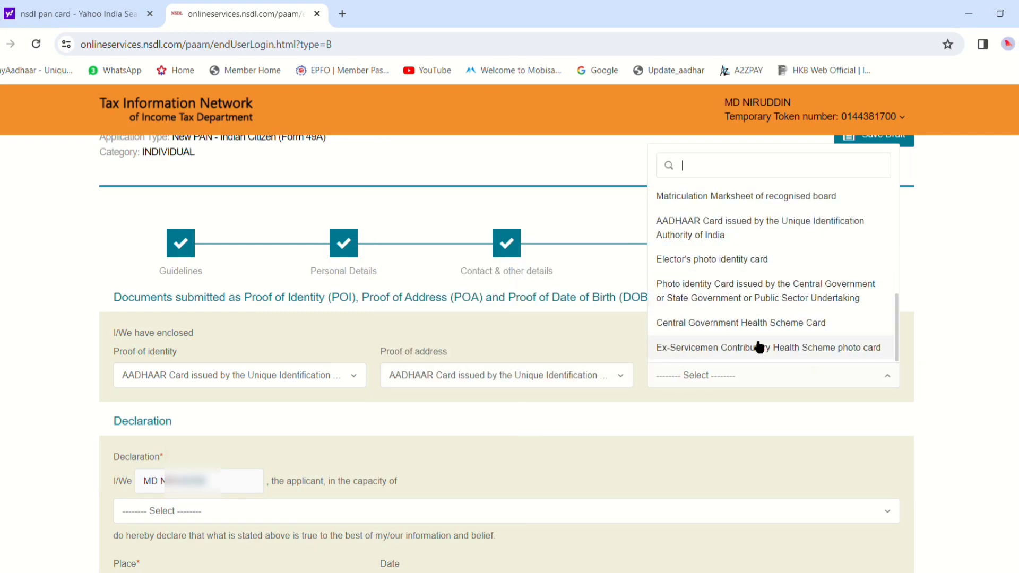
click(730, 233)
Declare in the capacity of Himself/Herself and enter the place BEGISARAI.
scroll(587, 377, down, 1)
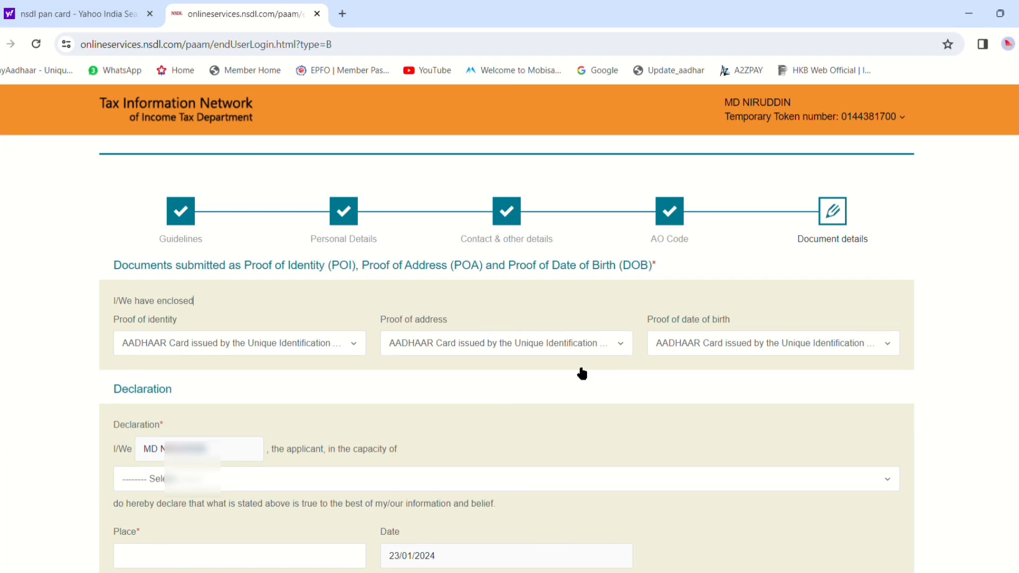
scroll(582, 374, down, 1)
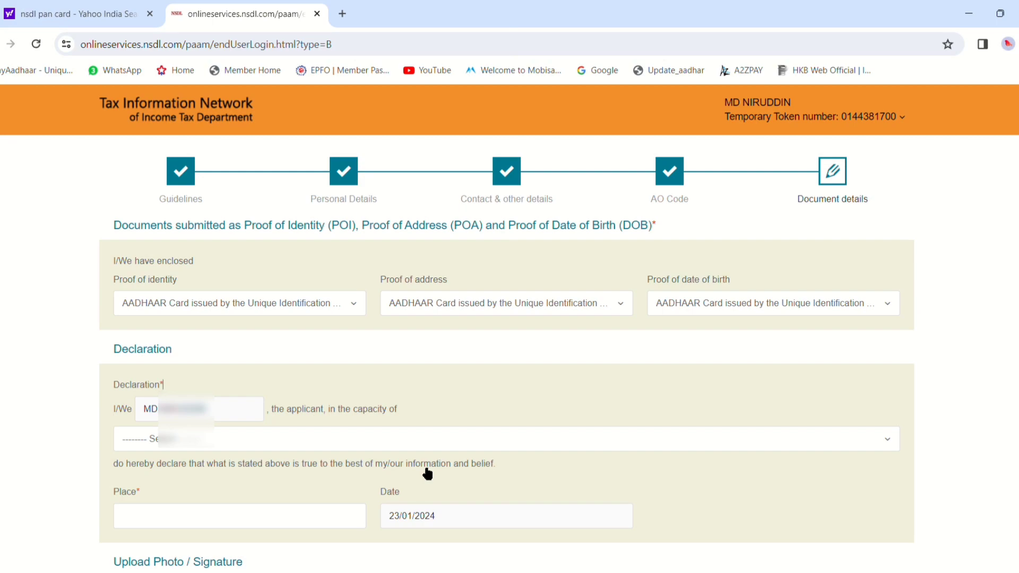
click(432, 442)
click(207, 465)
click(281, 439)
click(214, 491)
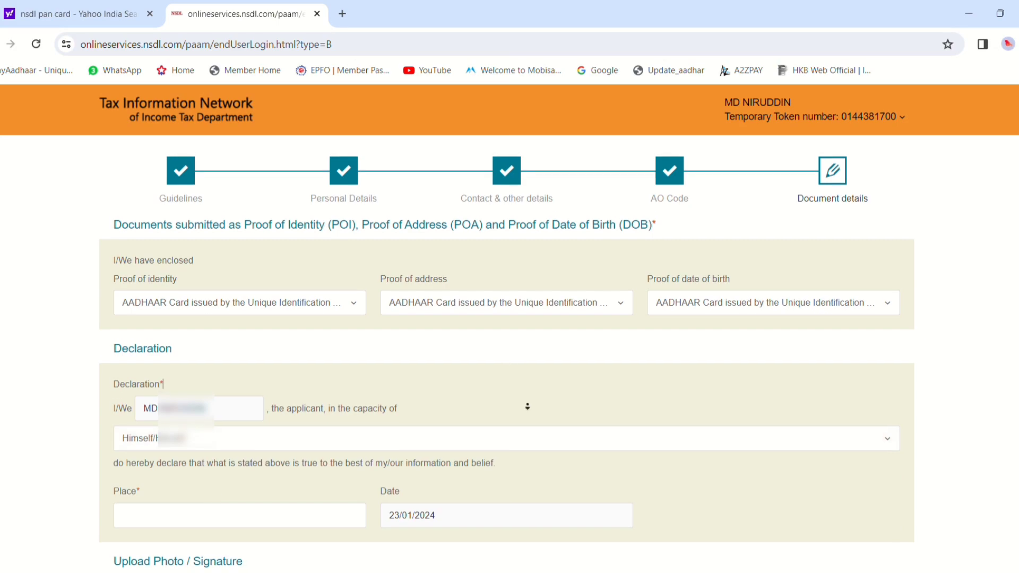
scroll(527, 408, down, 3)
click(225, 387)
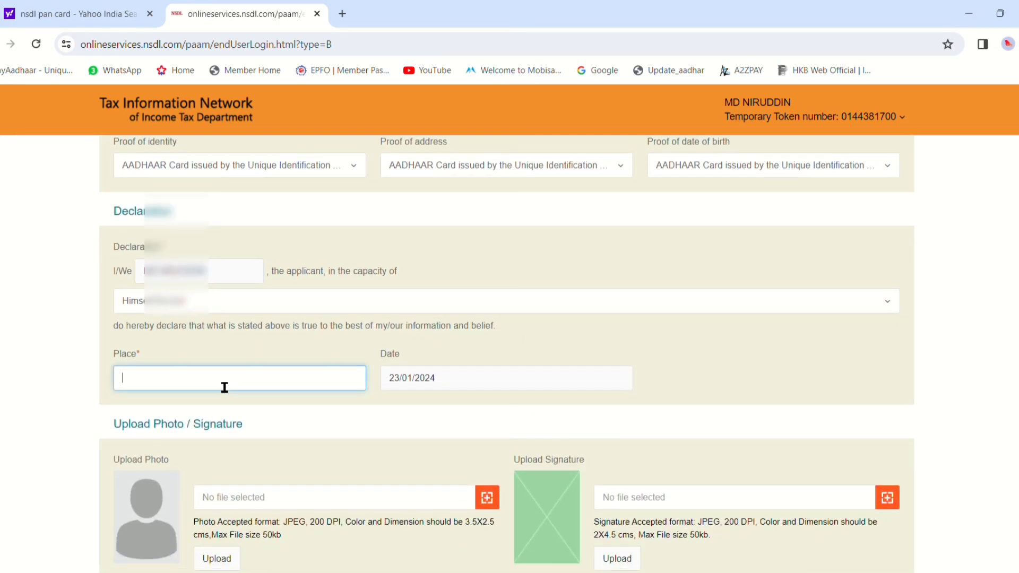
text(BEGI)
text(SARA)
text(I)
click(487, 387)
Select the applicant's photo file and upload it.
scroll(487, 424, down, 3)
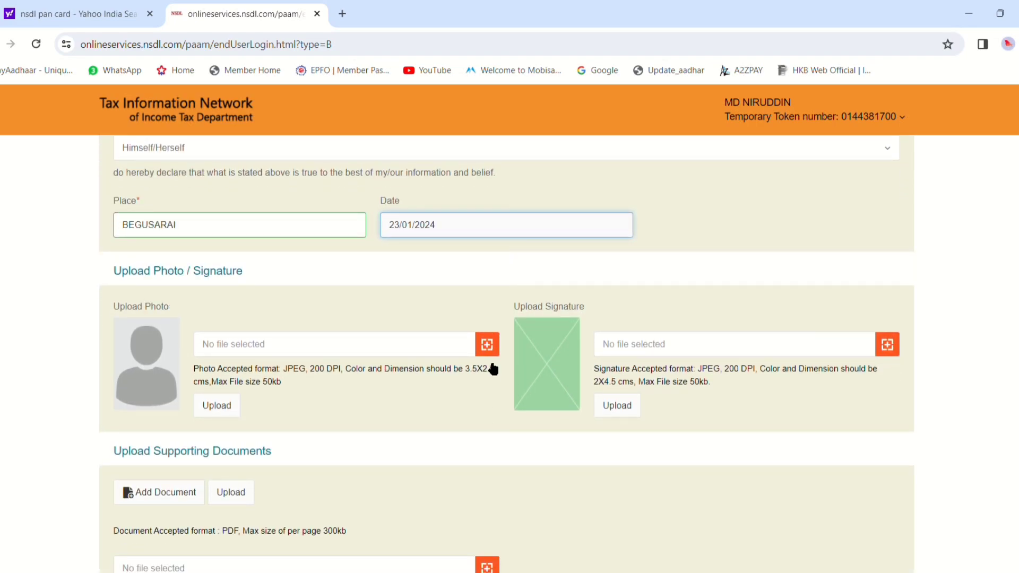
drag(129, 271, 244, 288)
click(244, 288)
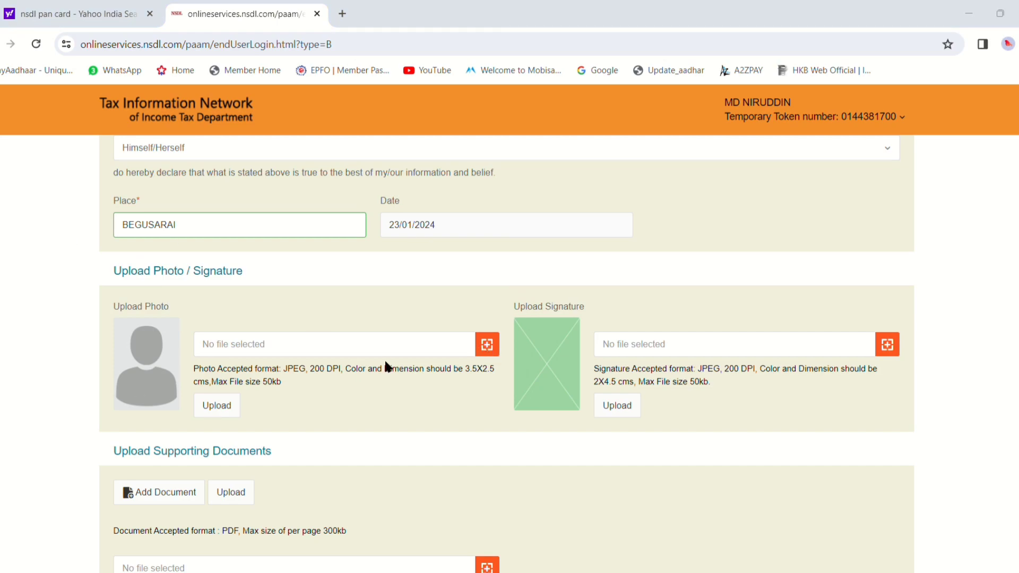
key(Return)
click(241, 410)
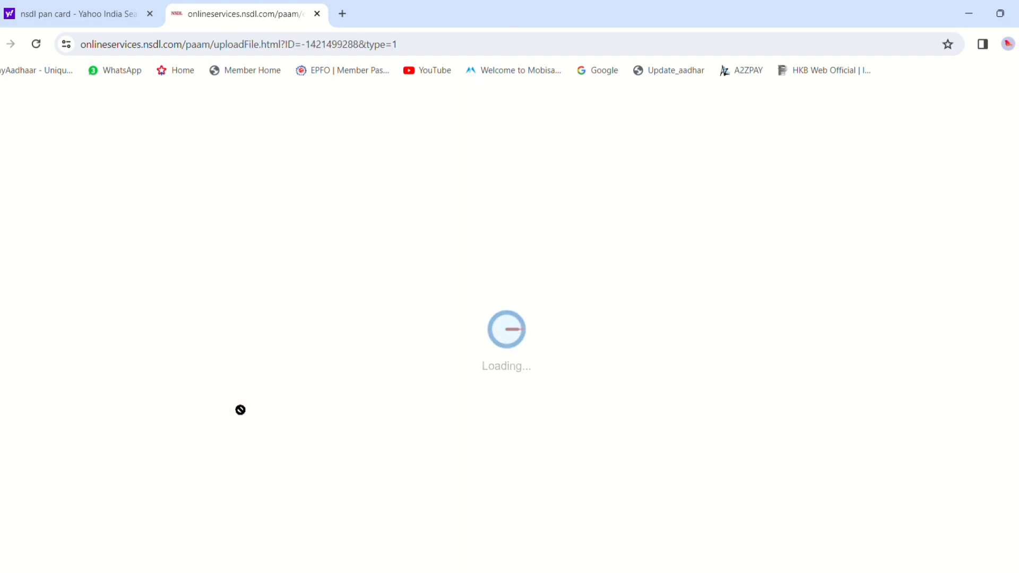
Upload the signature file and the Aadhaar PDF as the supporting document.
scroll(505, 393, down, 15)
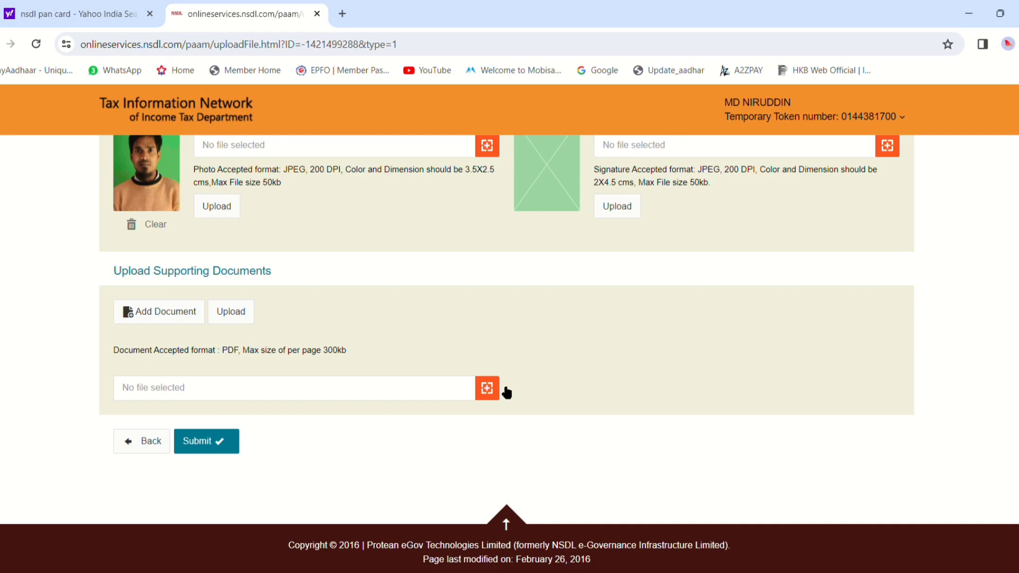
scroll(629, 290, up, 2)
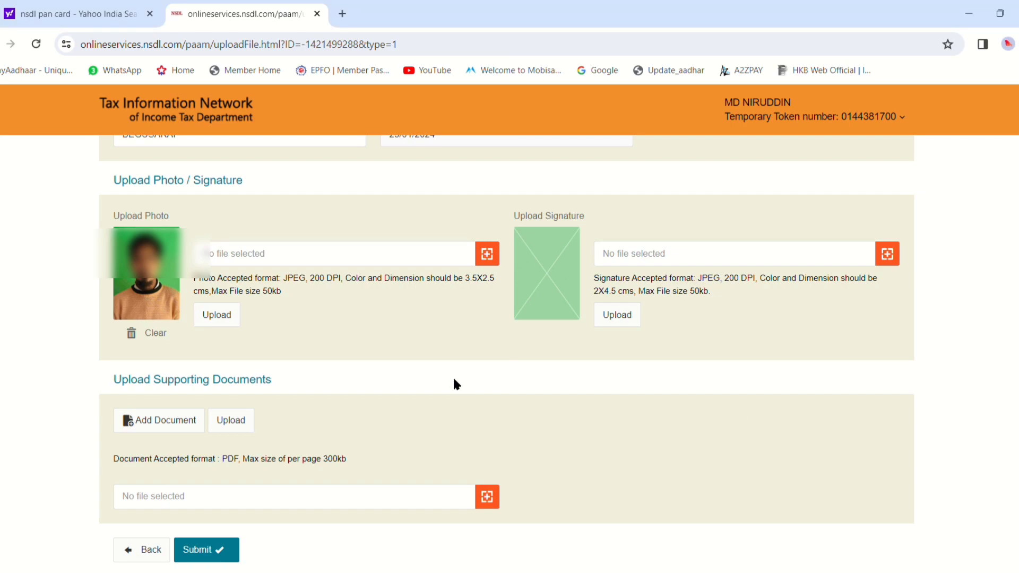
click(627, 318)
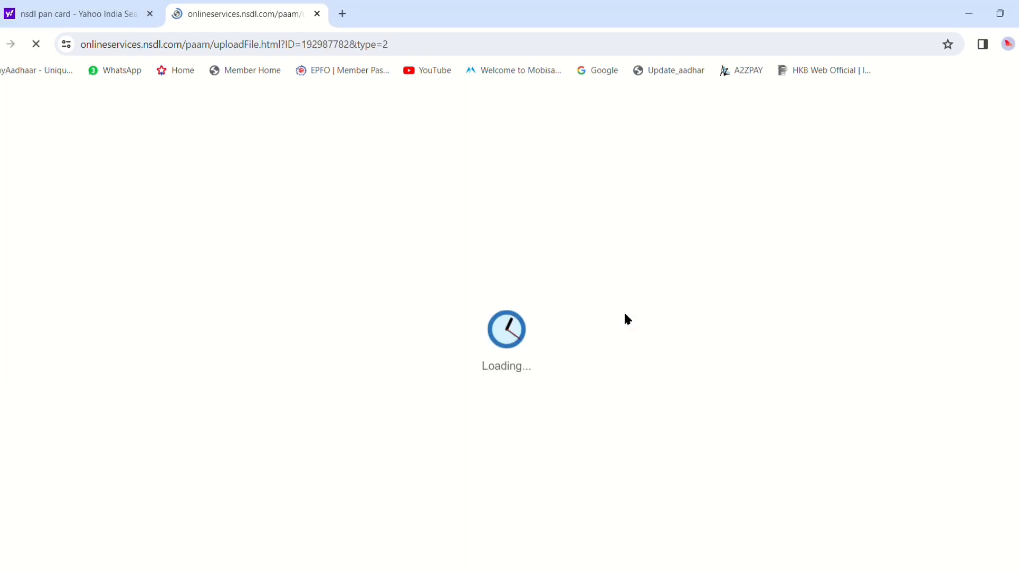
scroll(608, 276, down, 12)
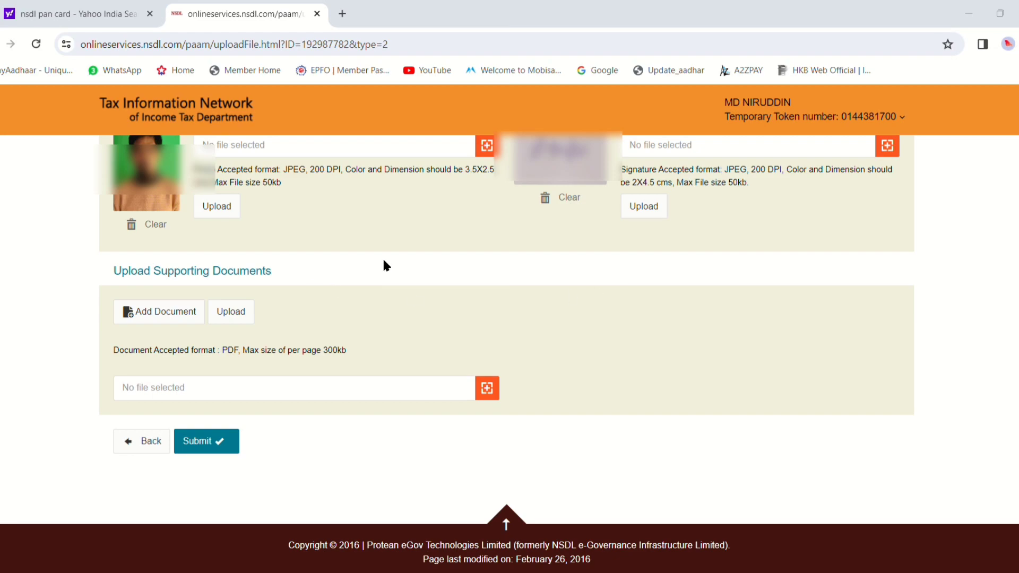
click(227, 312)
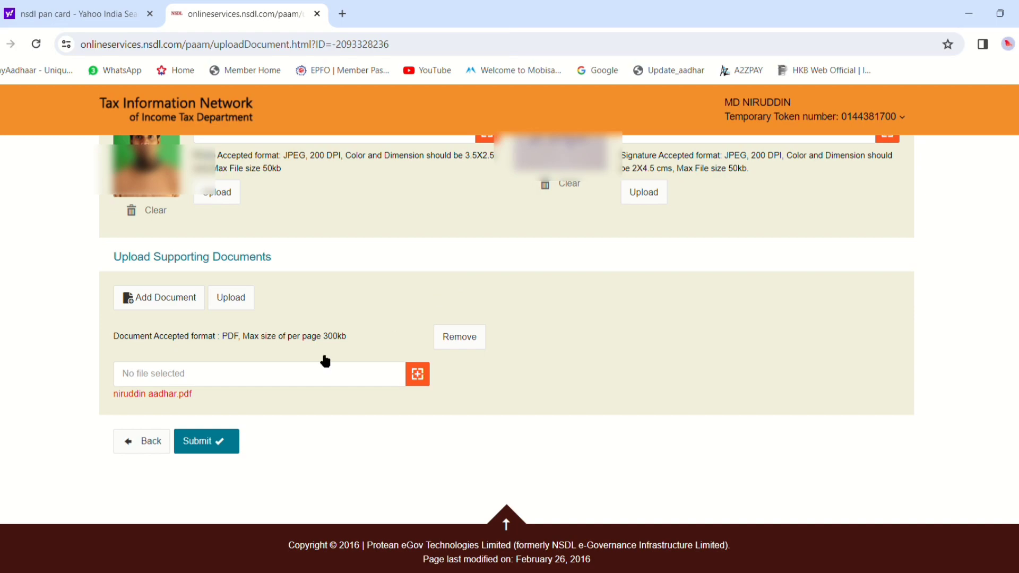
Submit the uploaded documents and enter the first eight Aadhaar digits.
click(201, 435)
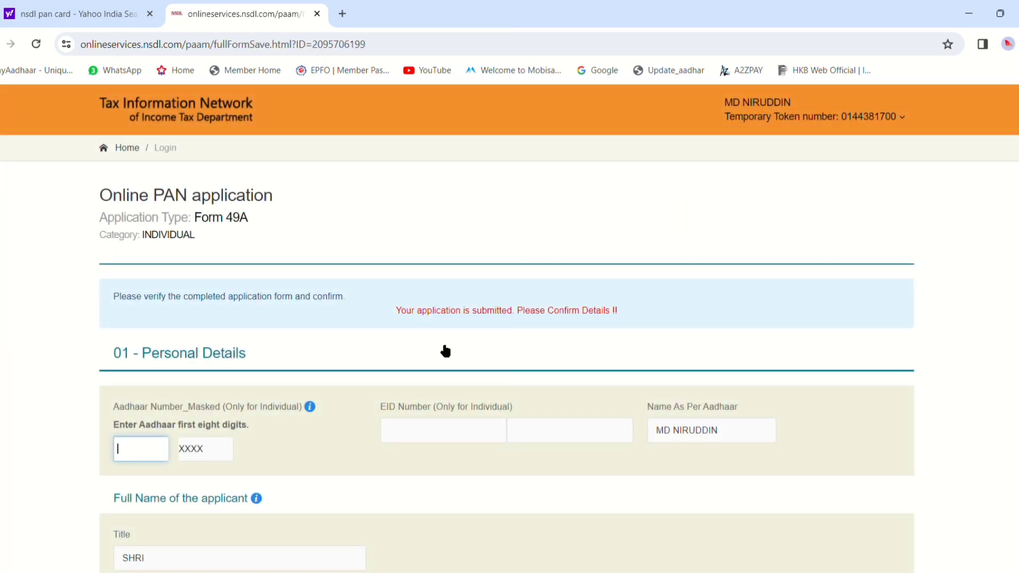
drag(396, 313, 632, 316)
click(155, 447)
Review the Form 49A preview to the bottom and proceed to payment.
scroll(412, 405, down, 4)
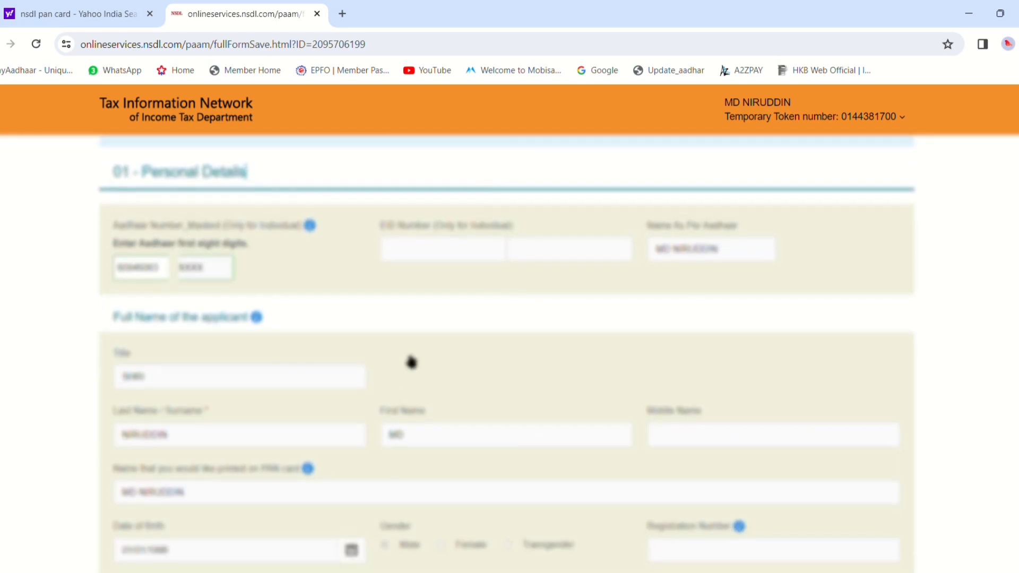
scroll(443, 382, down, 1)
scroll(484, 316, down, 1)
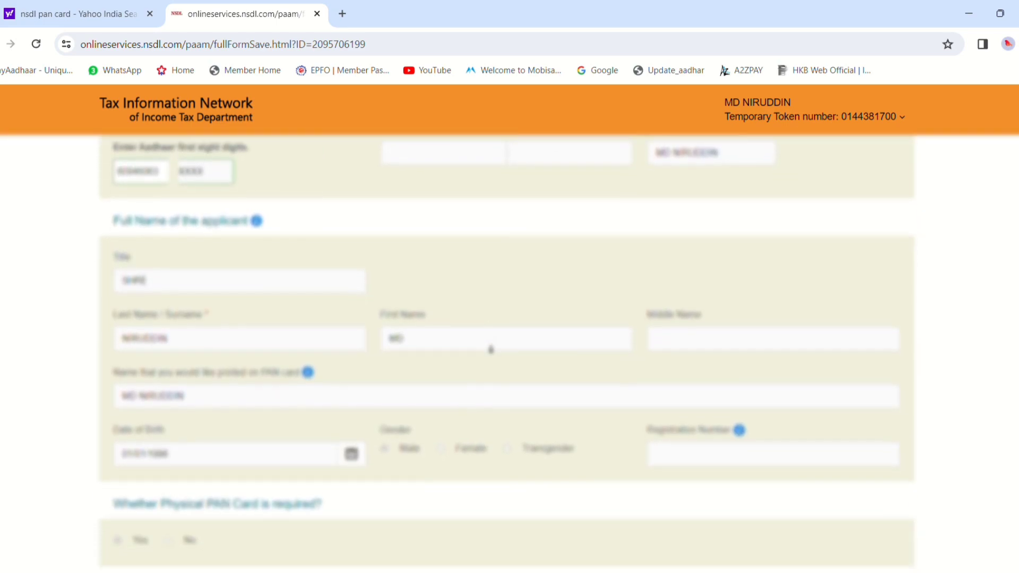
scroll(491, 356, down, 3)
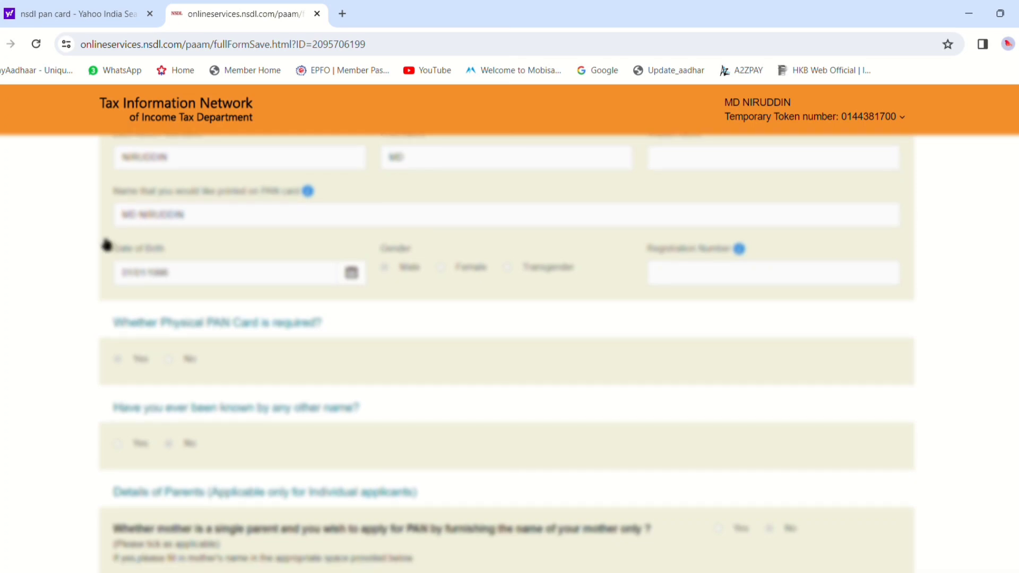
scroll(454, 368, down, 5)
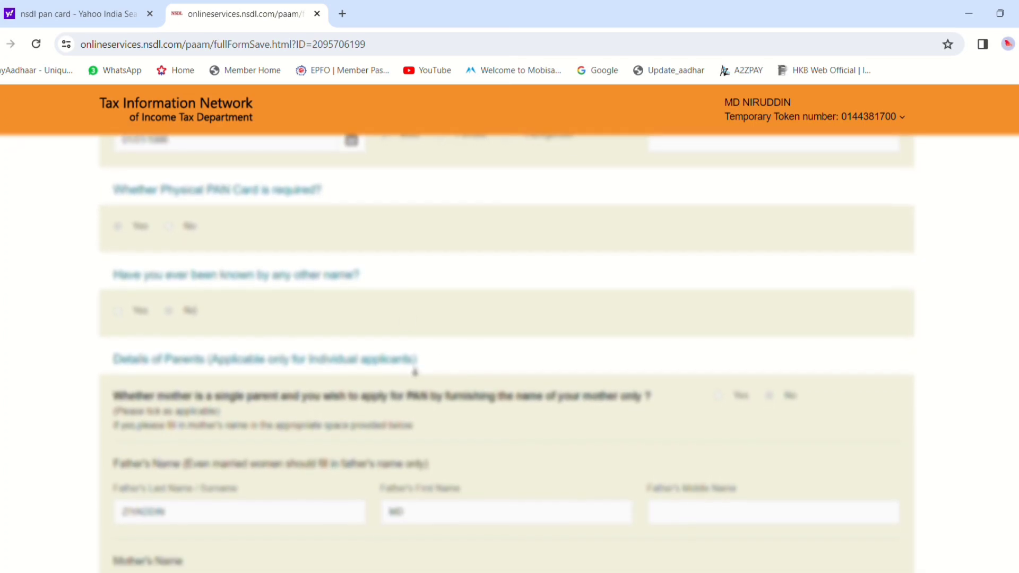
scroll(308, 448, down, 2)
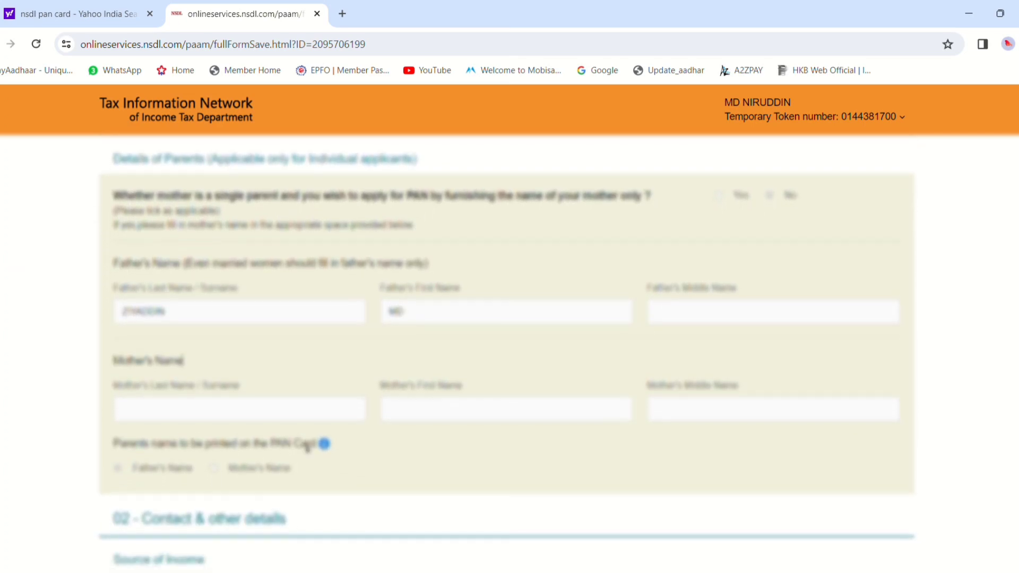
scroll(308, 448, down, 4)
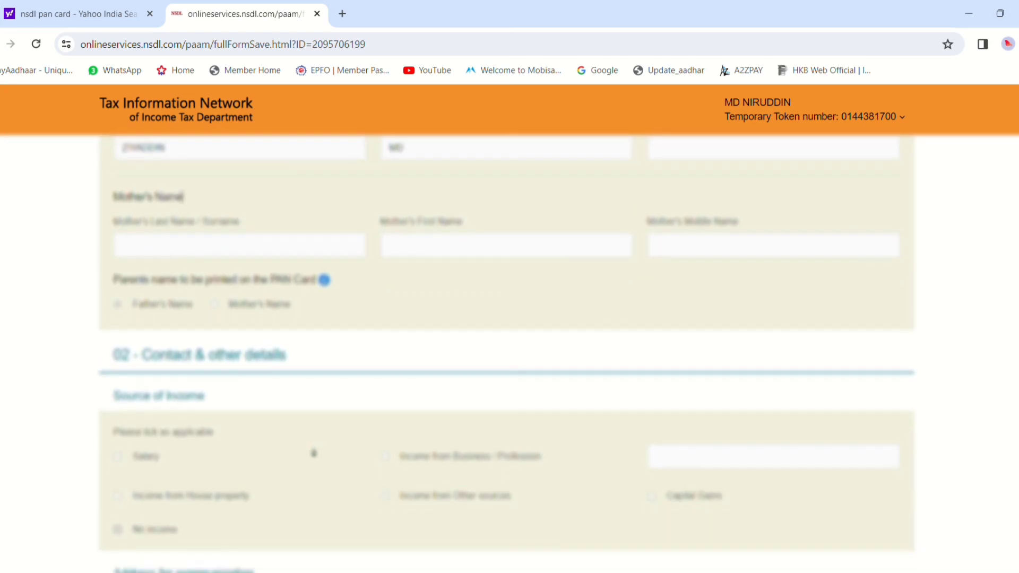
scroll(317, 464, down, 6)
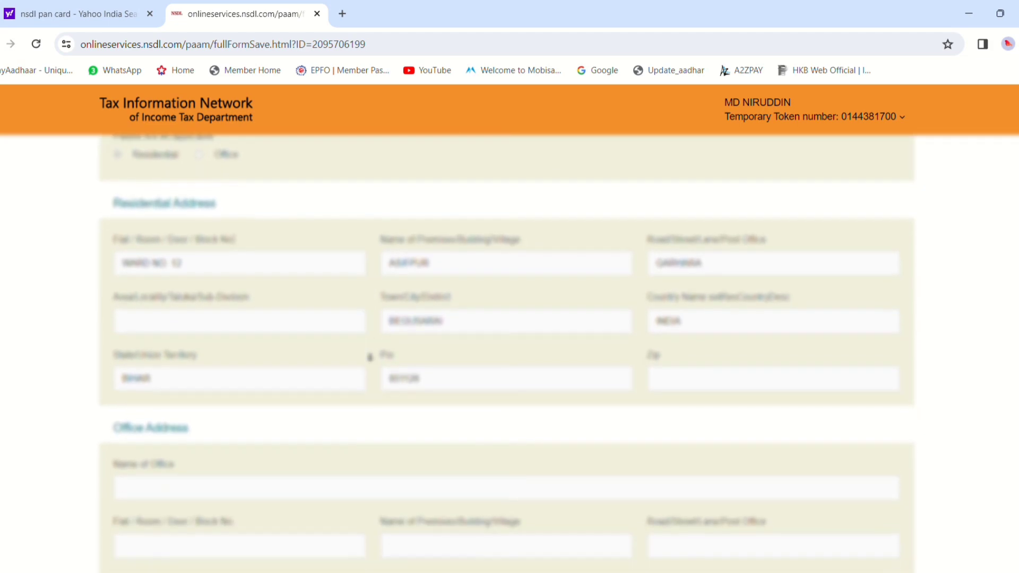
scroll(366, 353, down, 1)
scroll(377, 361, down, 7)
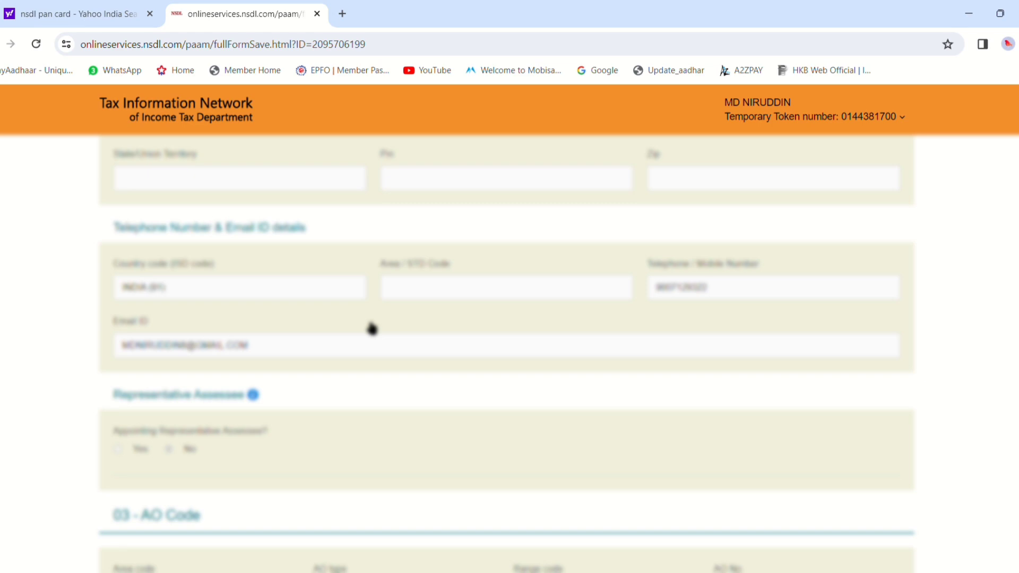
scroll(393, 359, down, 2)
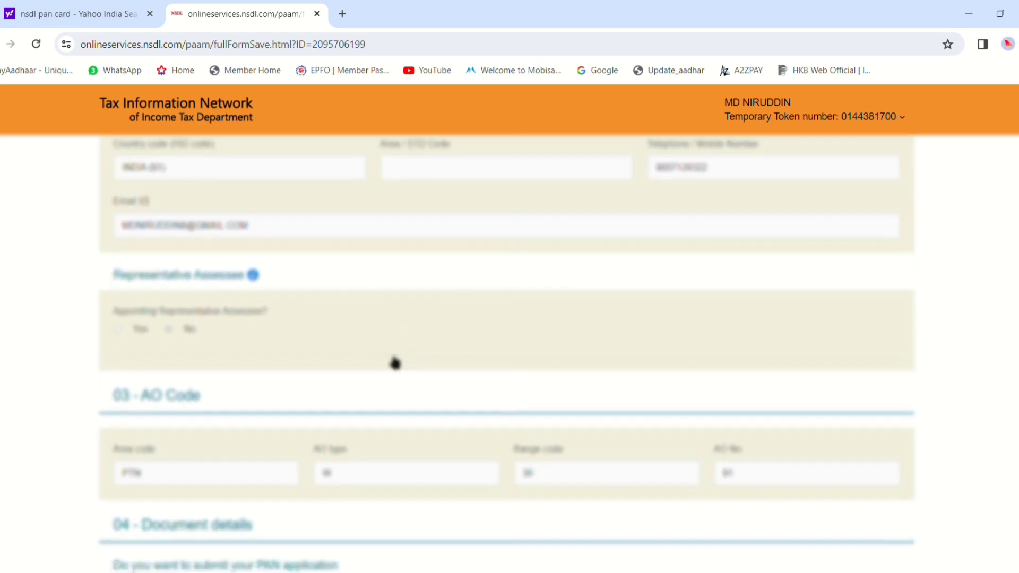
scroll(403, 395, down, 5)
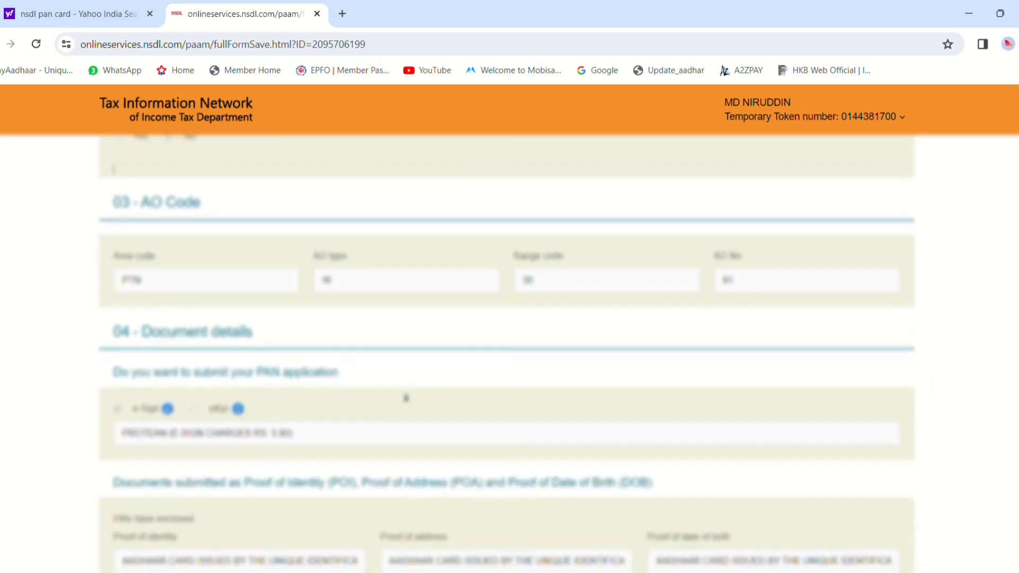
scroll(406, 397, down, 5)
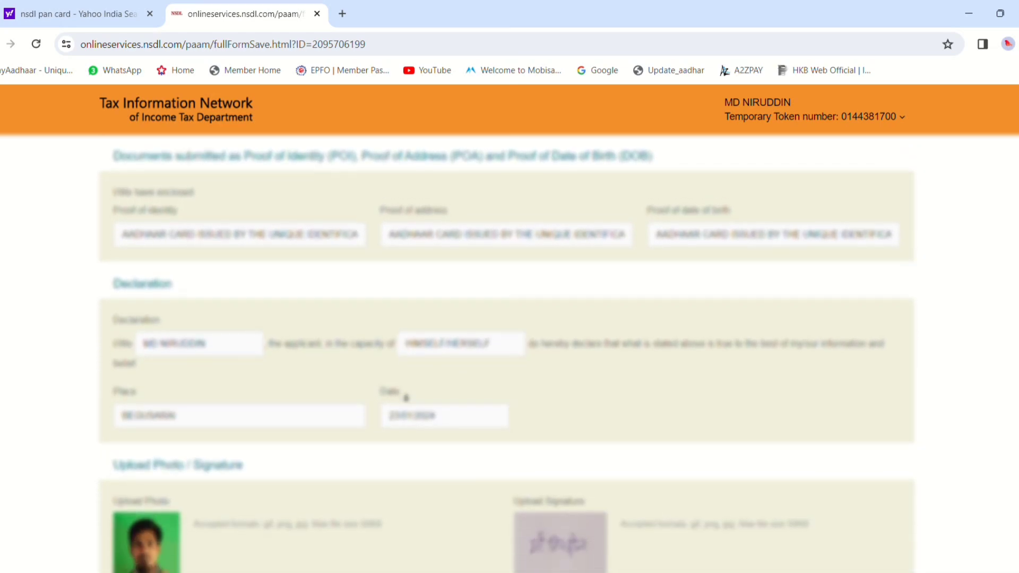
scroll(382, 403, down, 2)
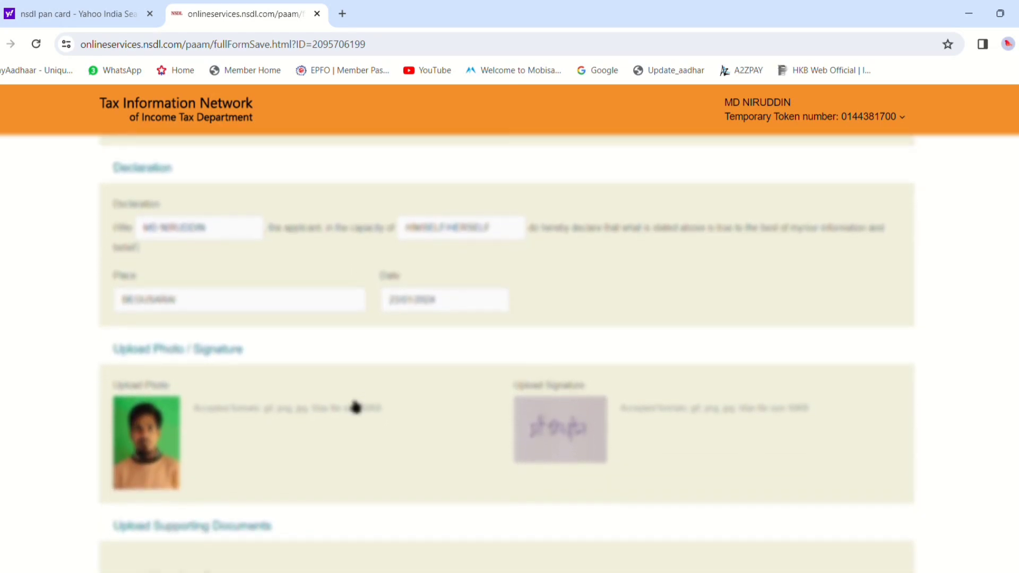
scroll(361, 403, down, 4)
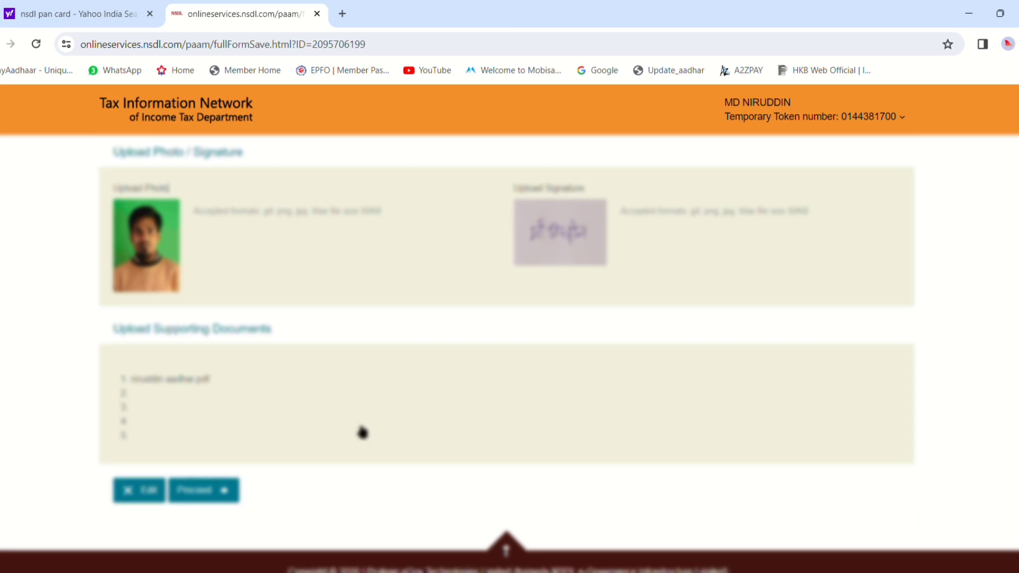
click(227, 483)
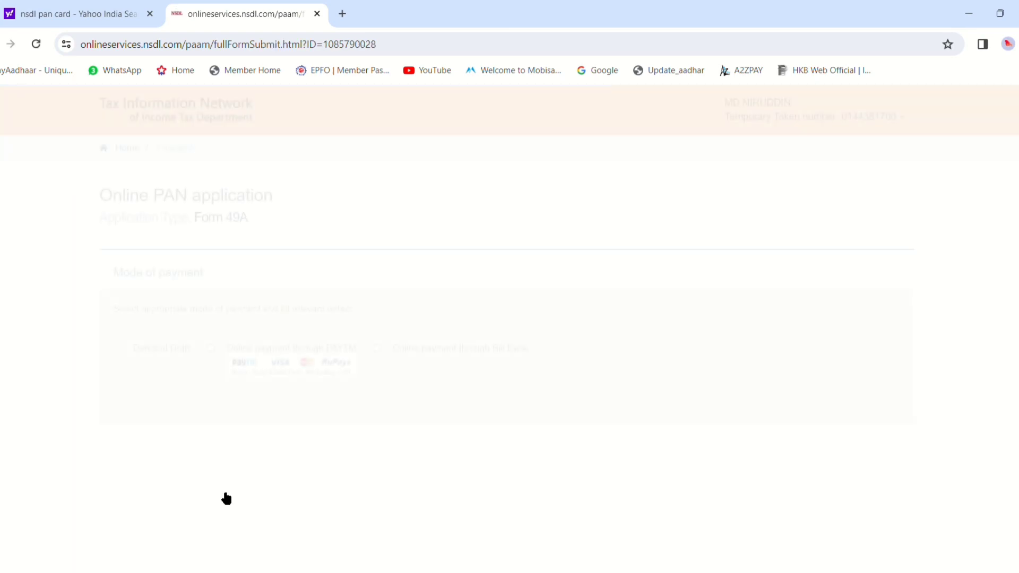
Pay online through Bill Desk, accept the terms of service, and confirm the 106.90 fee.
click(377, 348)
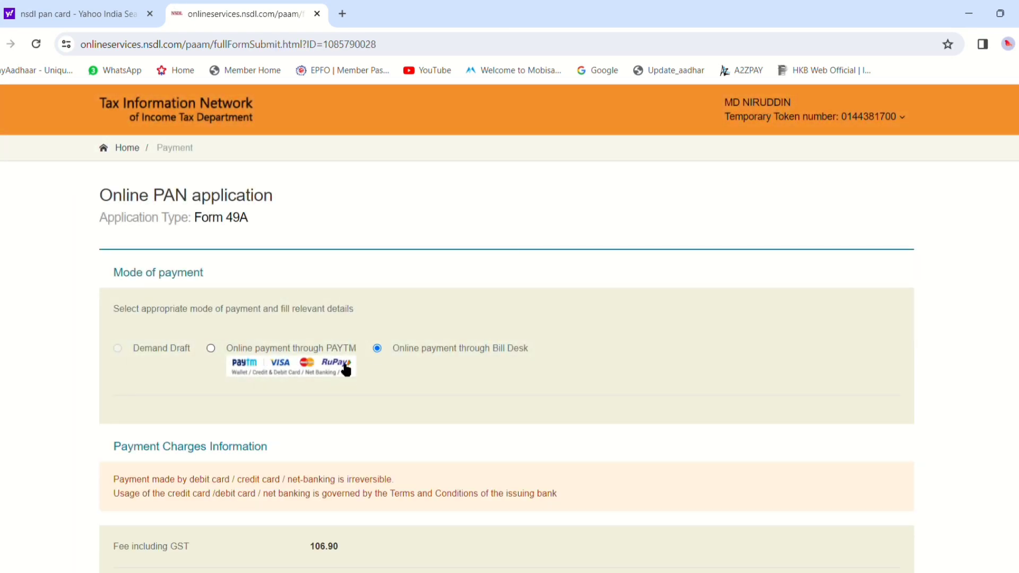
scroll(375, 456, down, 7)
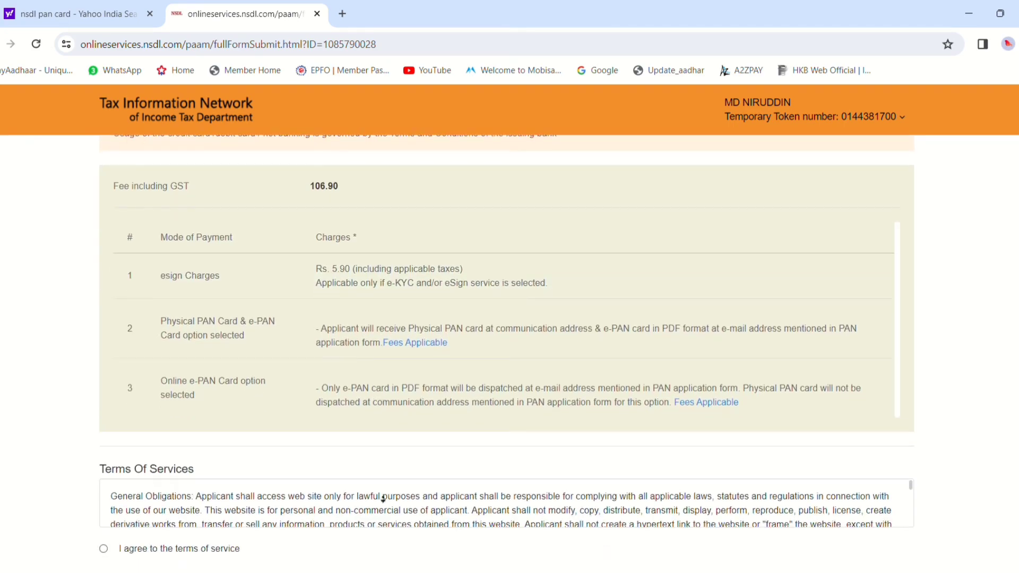
scroll(383, 498, down, 1)
click(132, 486)
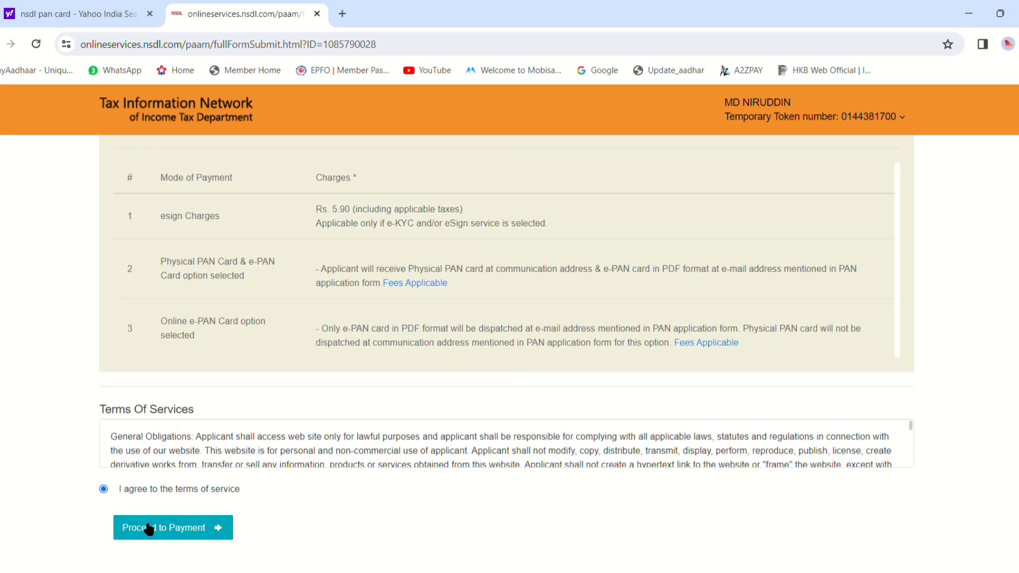
click(150, 528)
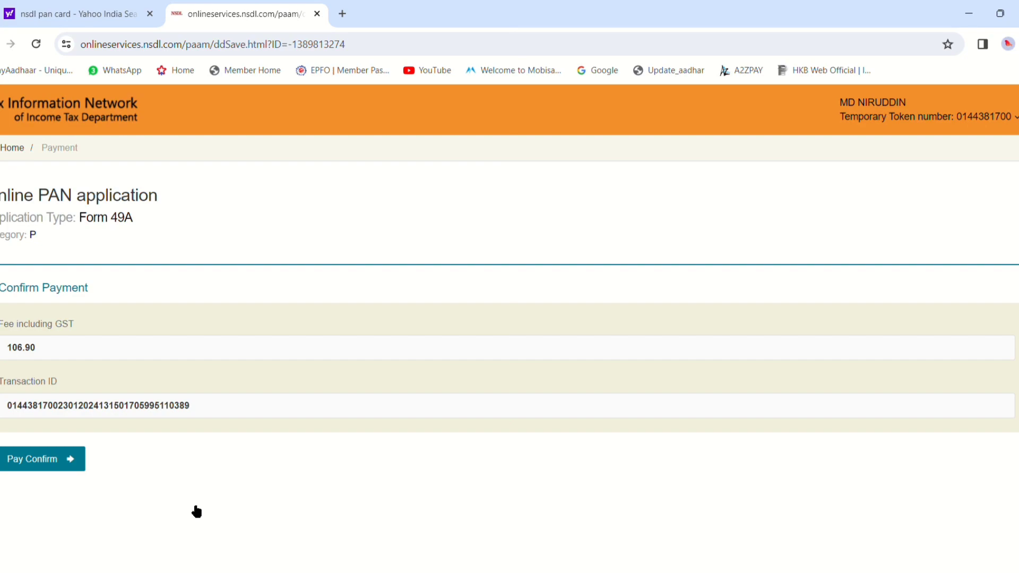
click(37, 466)
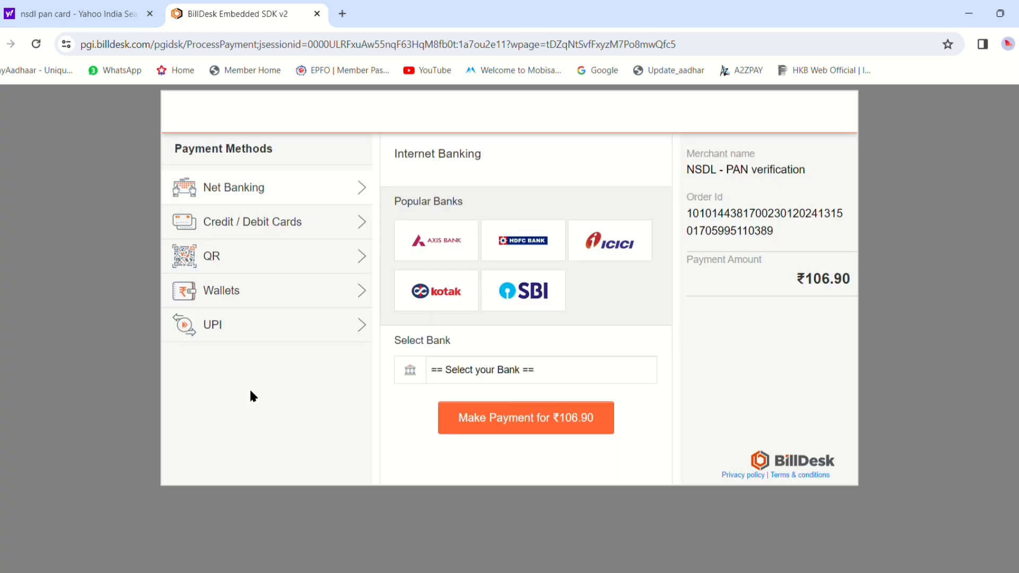
Pay the ₹106.90 fee by generating and scanning a BHIM UPI QR code in BillDesk.
click(262, 269)
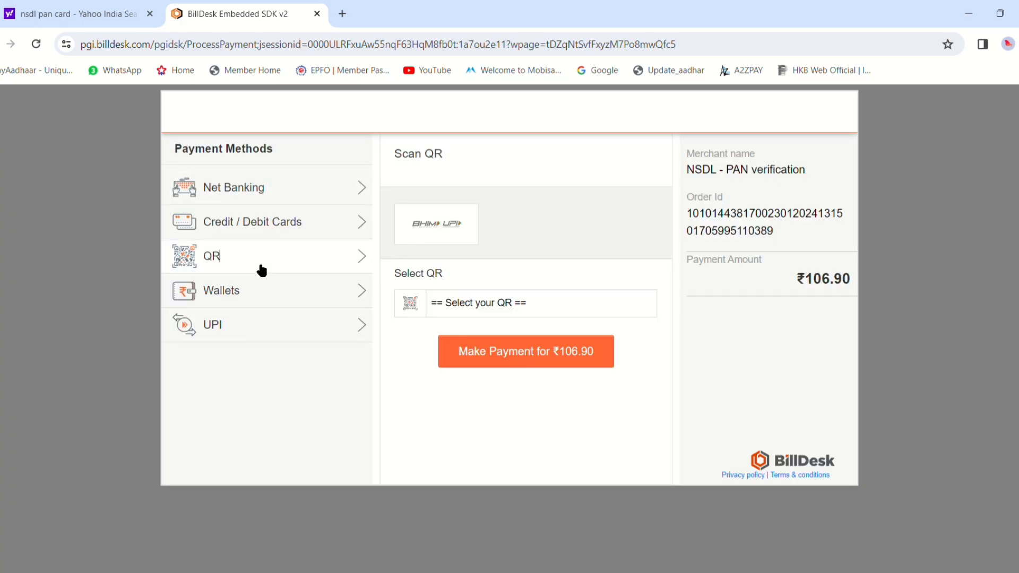
click(444, 314)
click(439, 331)
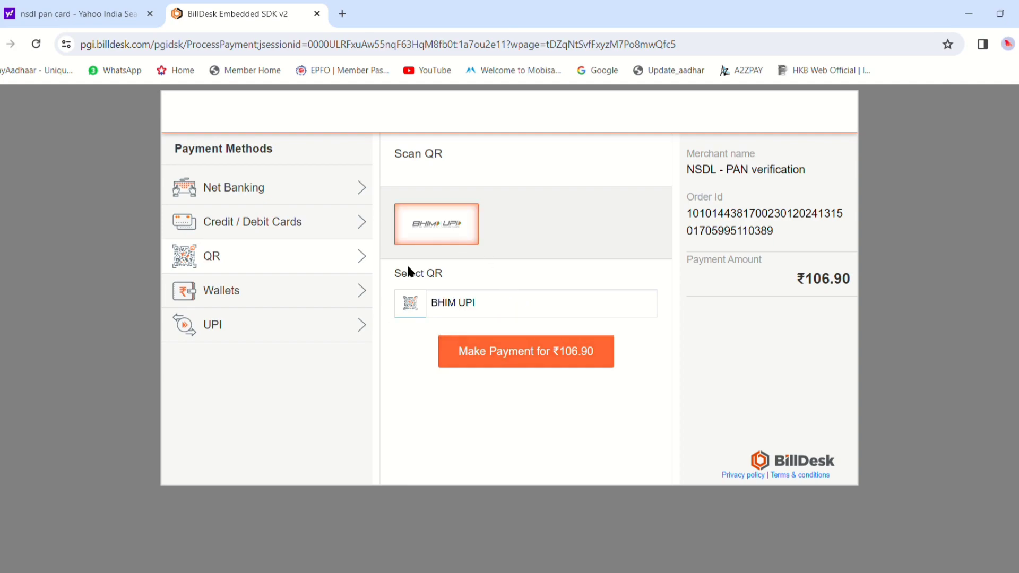
click(485, 356)
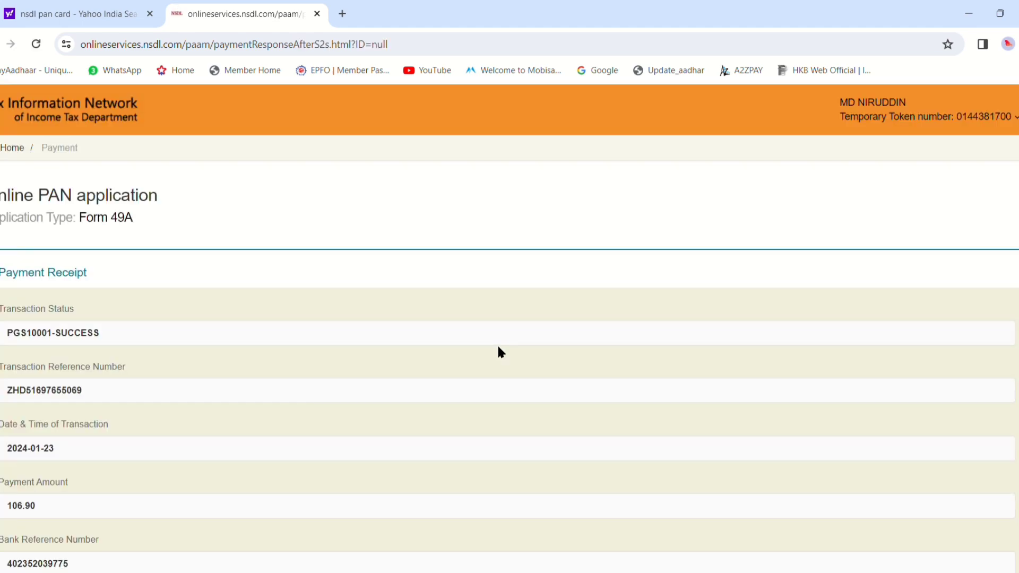
Continue past the payment receipt, consent to Aadhaar use for e-signing, and start authentication.
scroll(501, 352, down, 3)
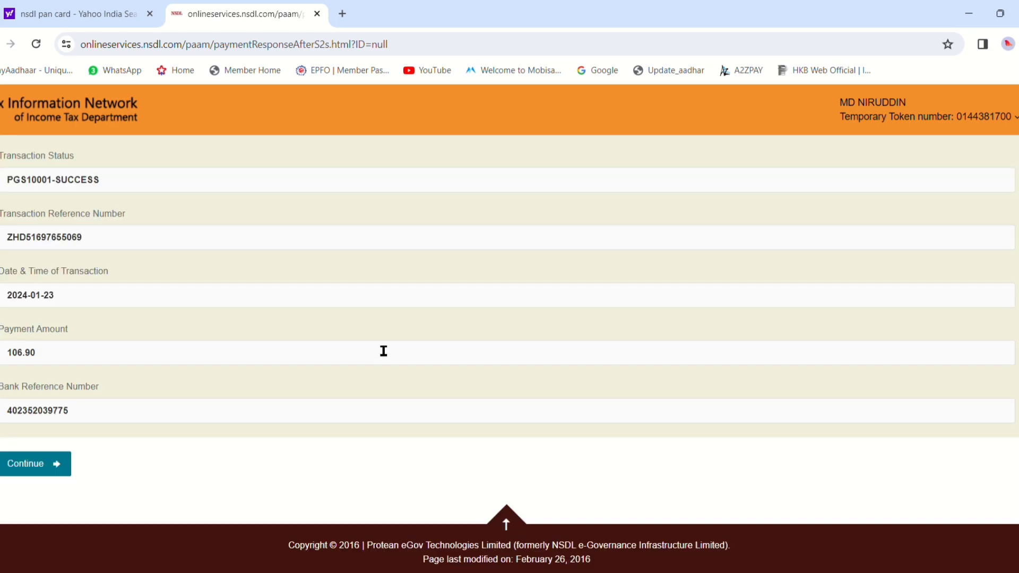
click(42, 465)
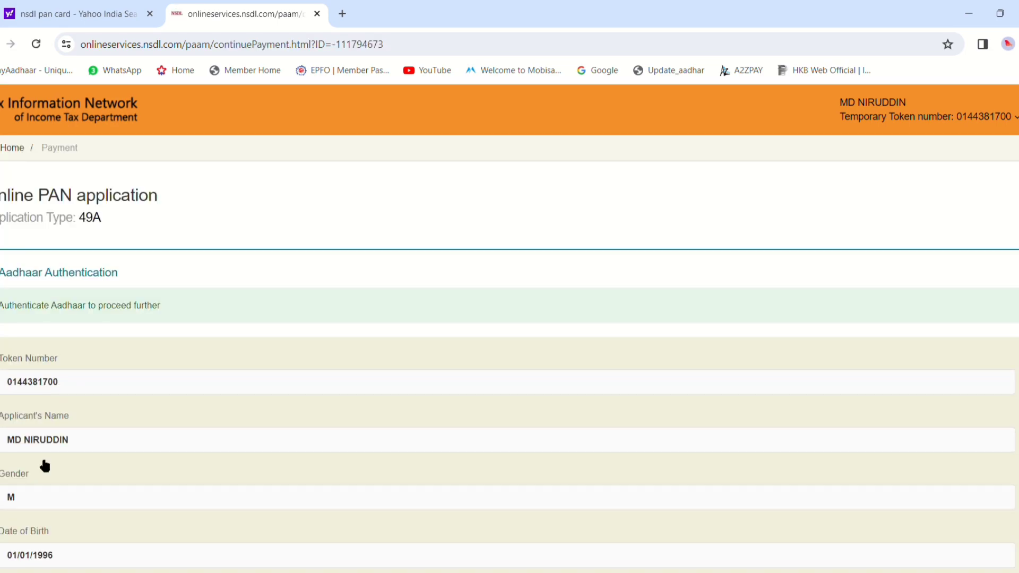
scroll(285, 361, down, 5)
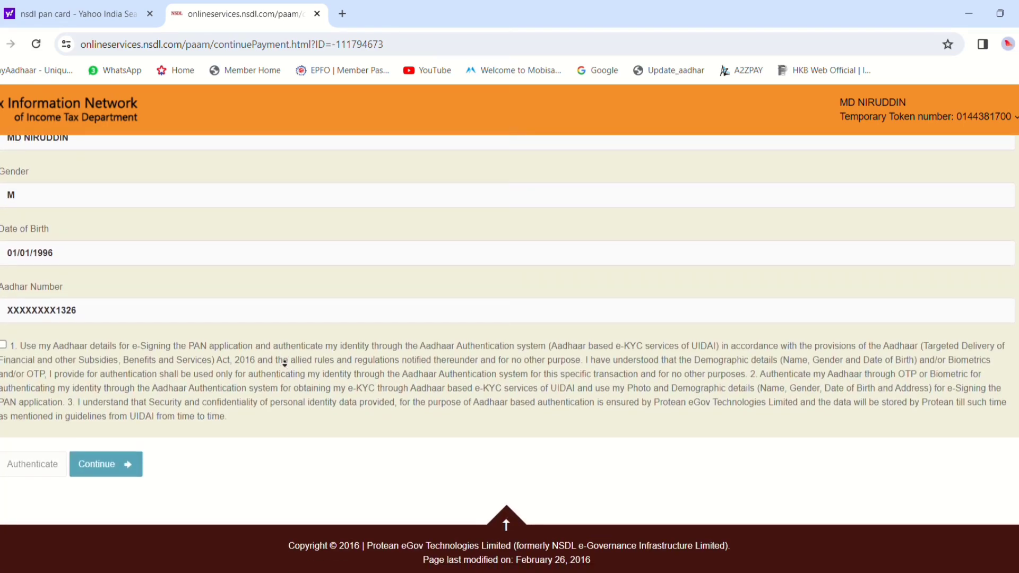
click(4, 345)
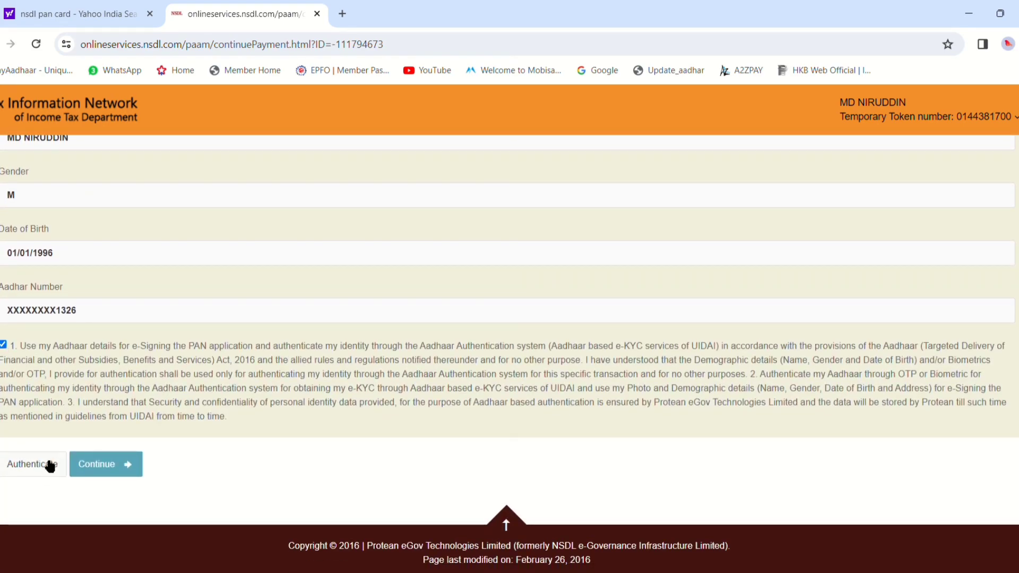
click(50, 466)
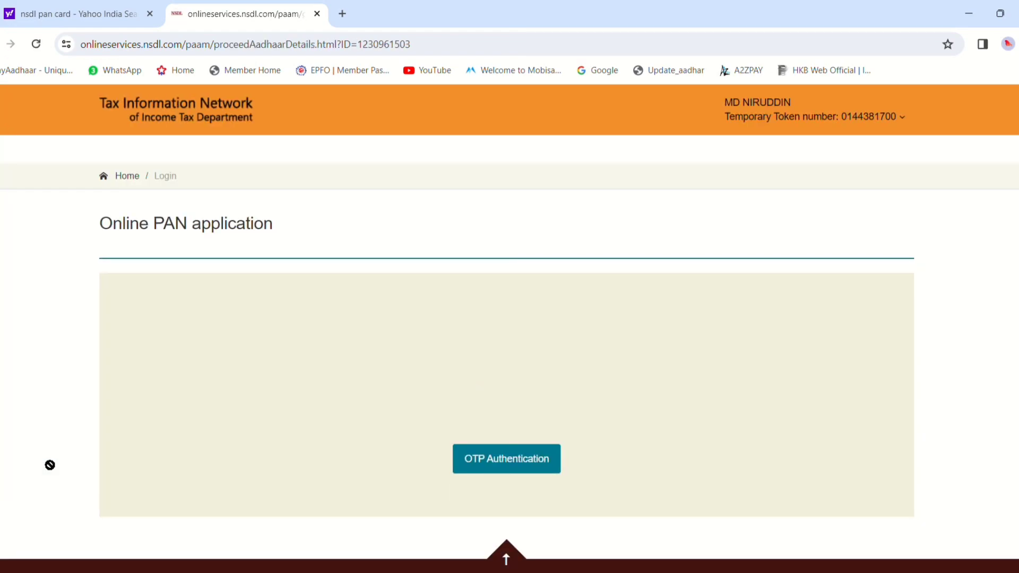
Authenticate Aadhaar with the received OTP and proceed to e-signing.
click(542, 465)
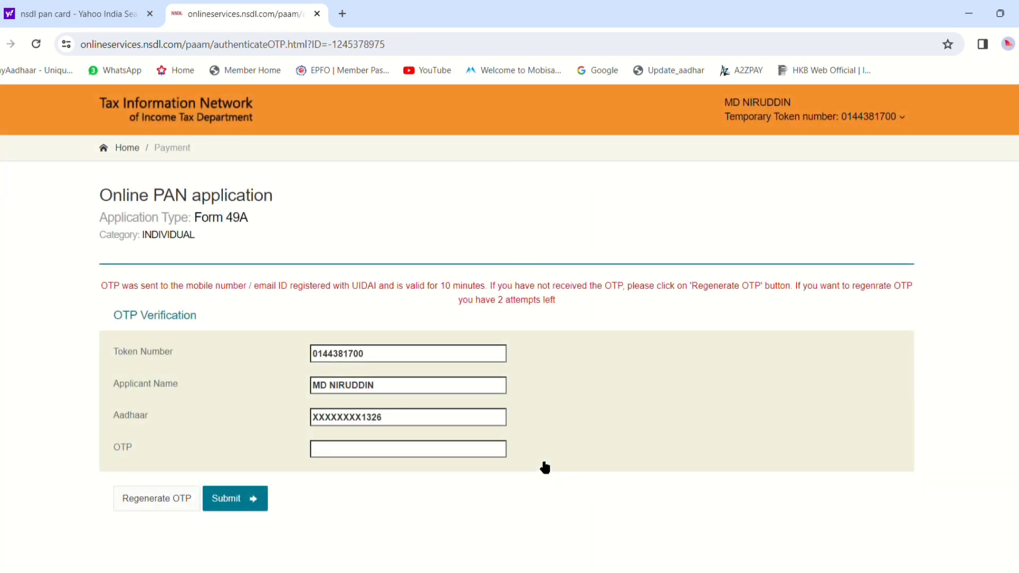
click(410, 457)
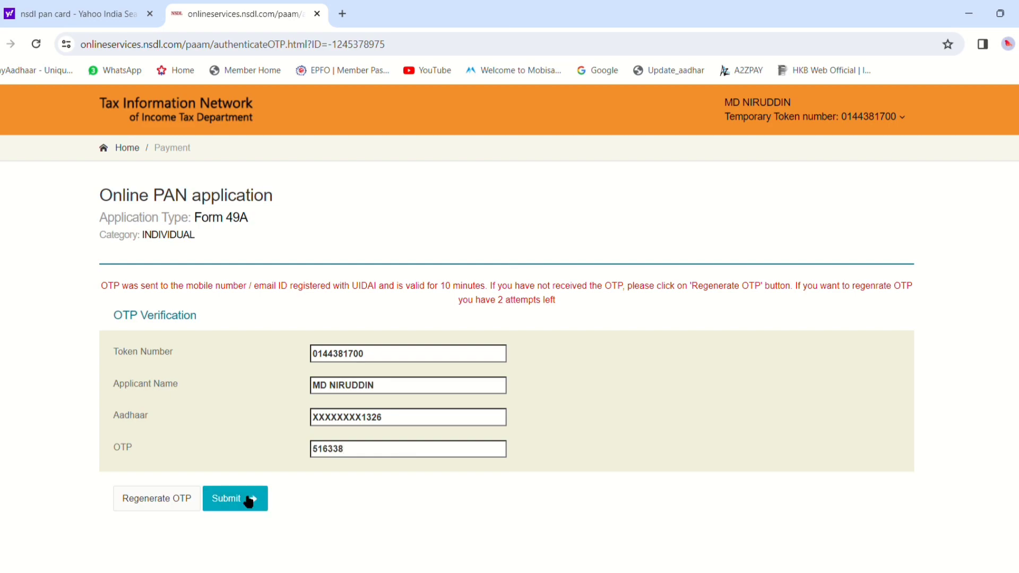
click(228, 499)
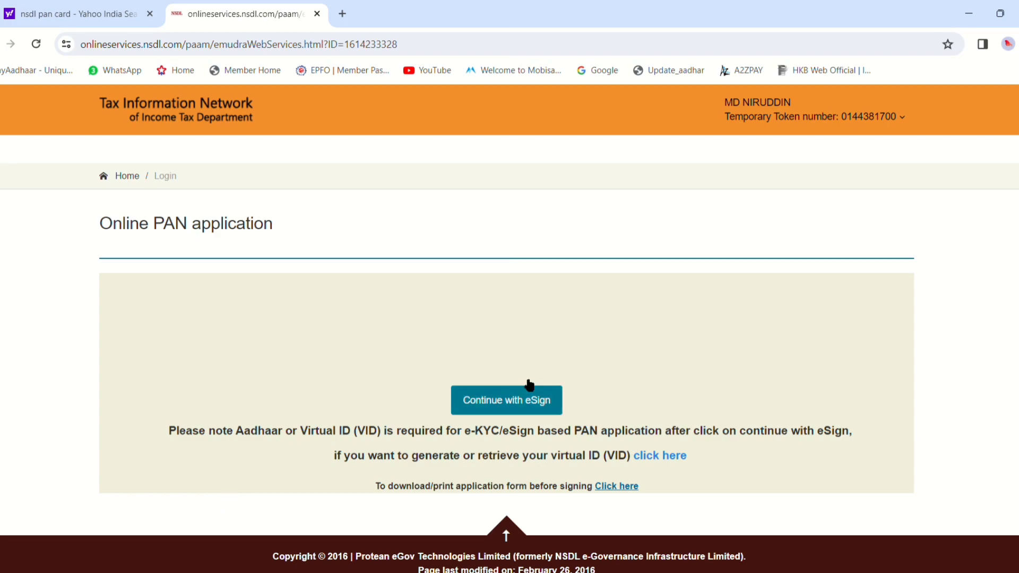
click(503, 410)
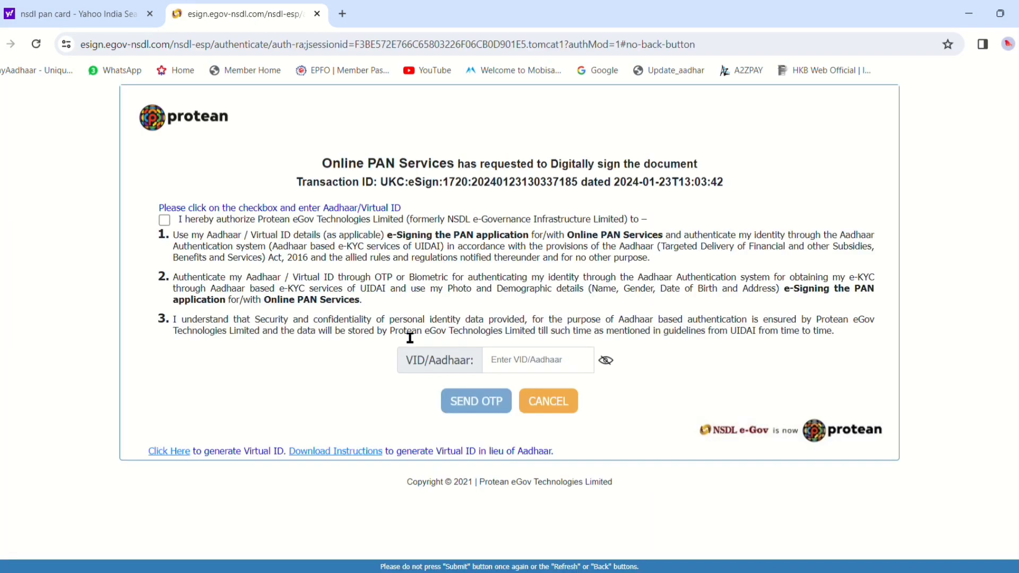
Enter the applicant's Aadhaar number, authorize Protean eSign, then submit the received OTP for verification.
click(556, 369)
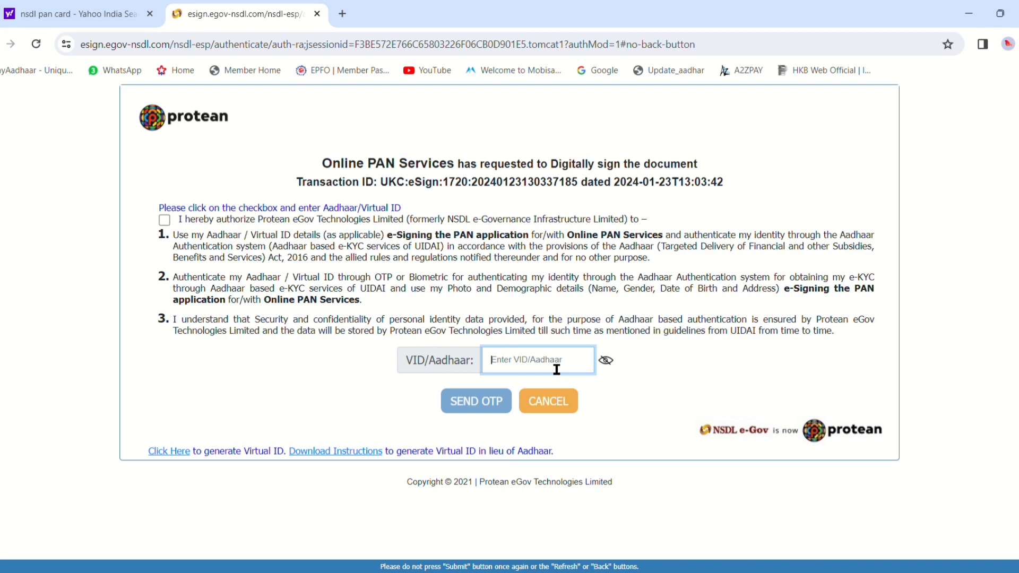
key(ctrl+v)
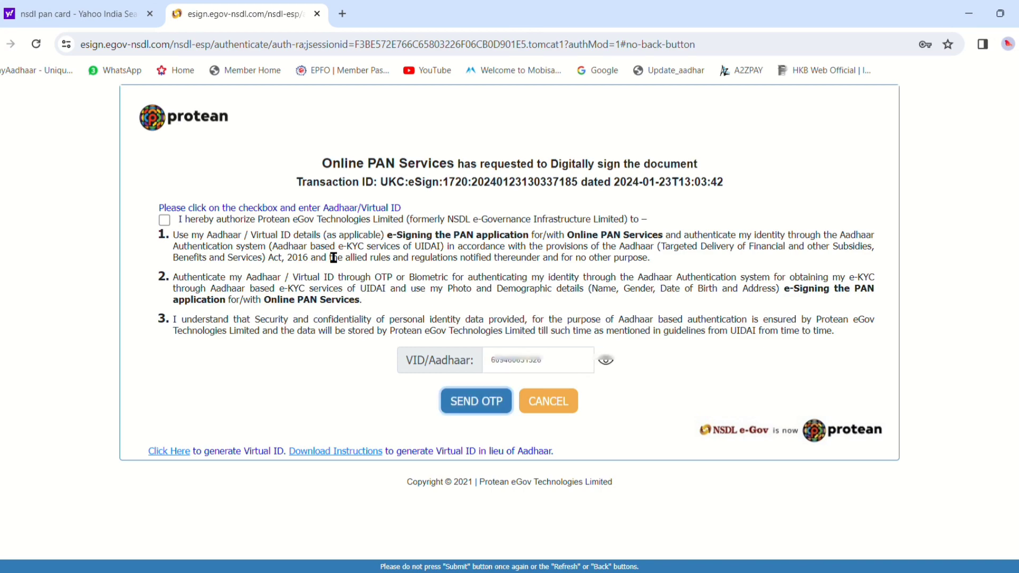
click(165, 219)
click(505, 407)
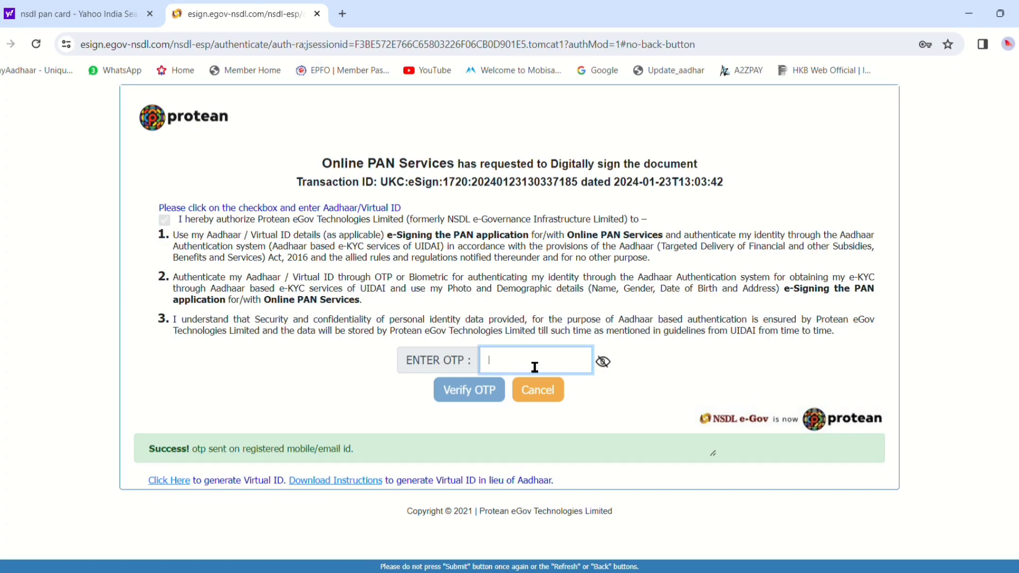
key(ctrl+v)
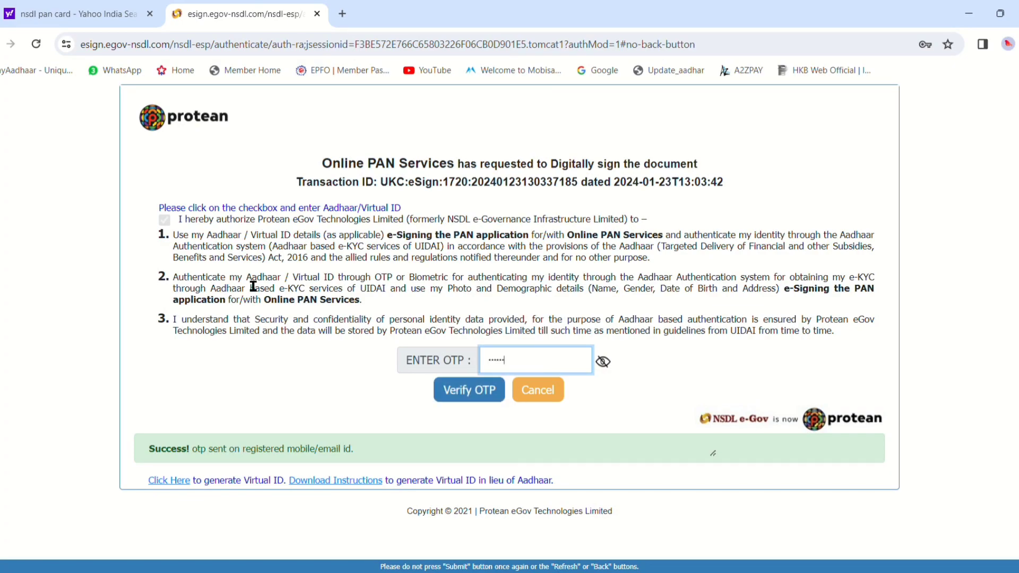
click(452, 393)
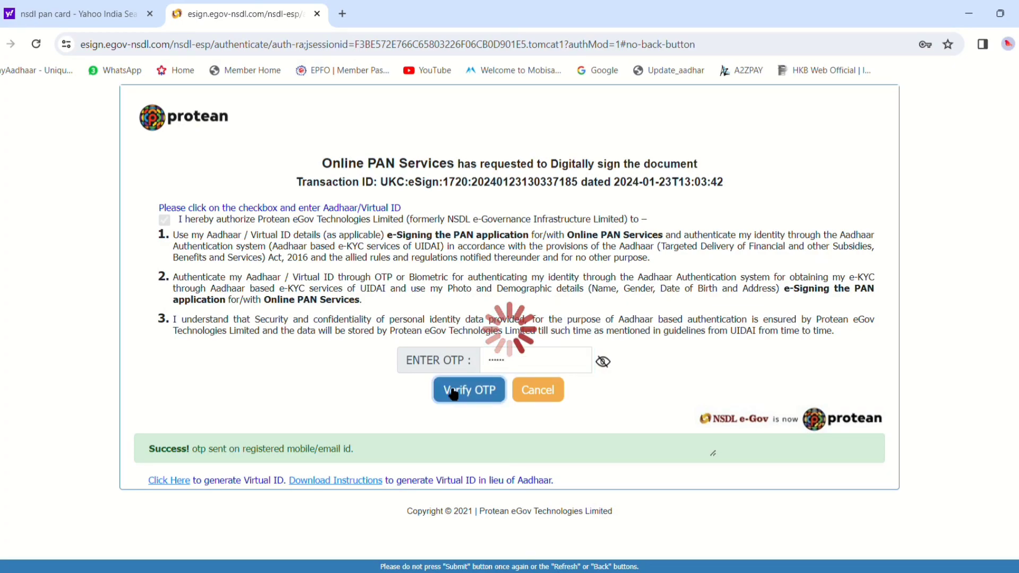